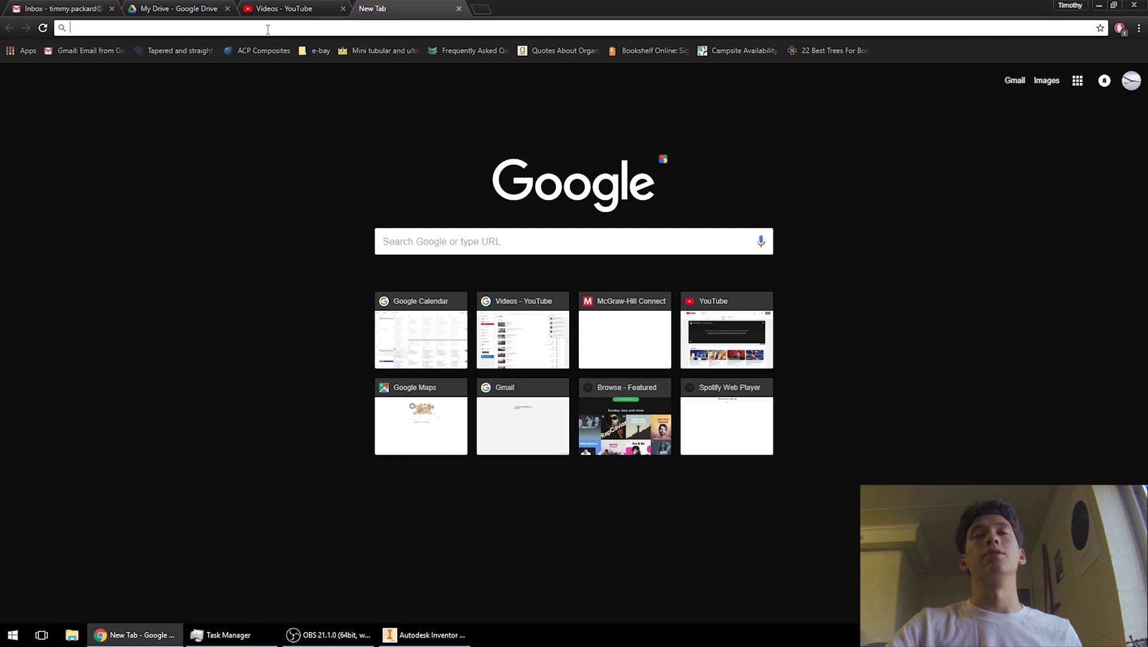
- Open the Tube Quad 2.0.zip Drive link, cancel its download, and select the zip on the desktop
{"action": "right_click", "coordinate": [268, 30]}
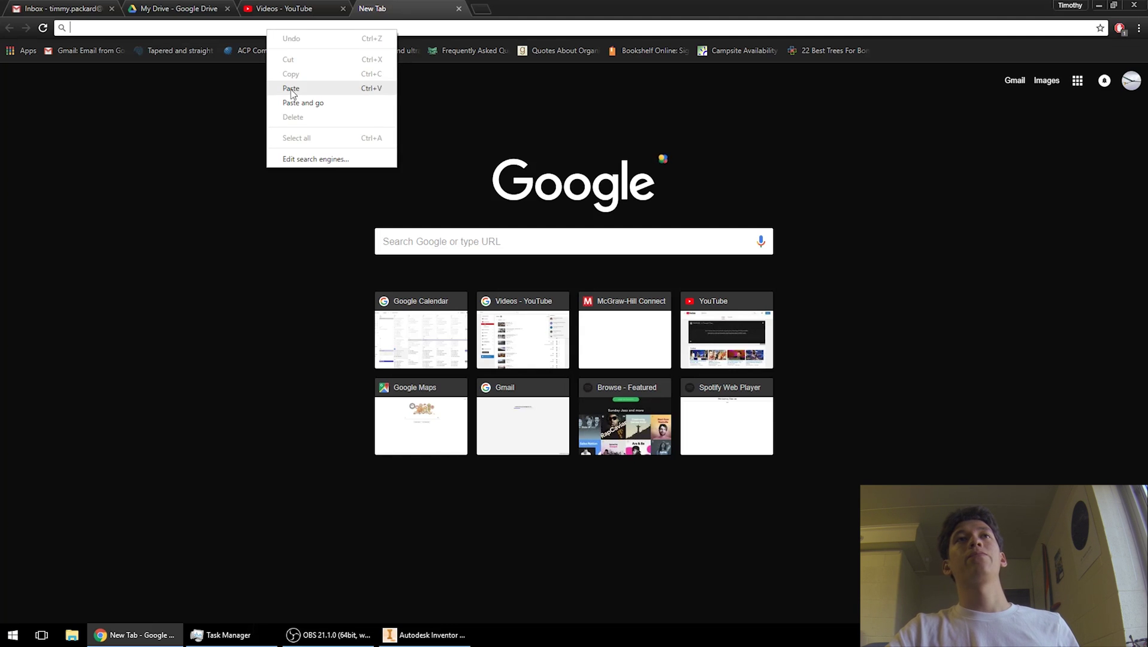
{"action": "left_click", "coordinate": [281, 90]}
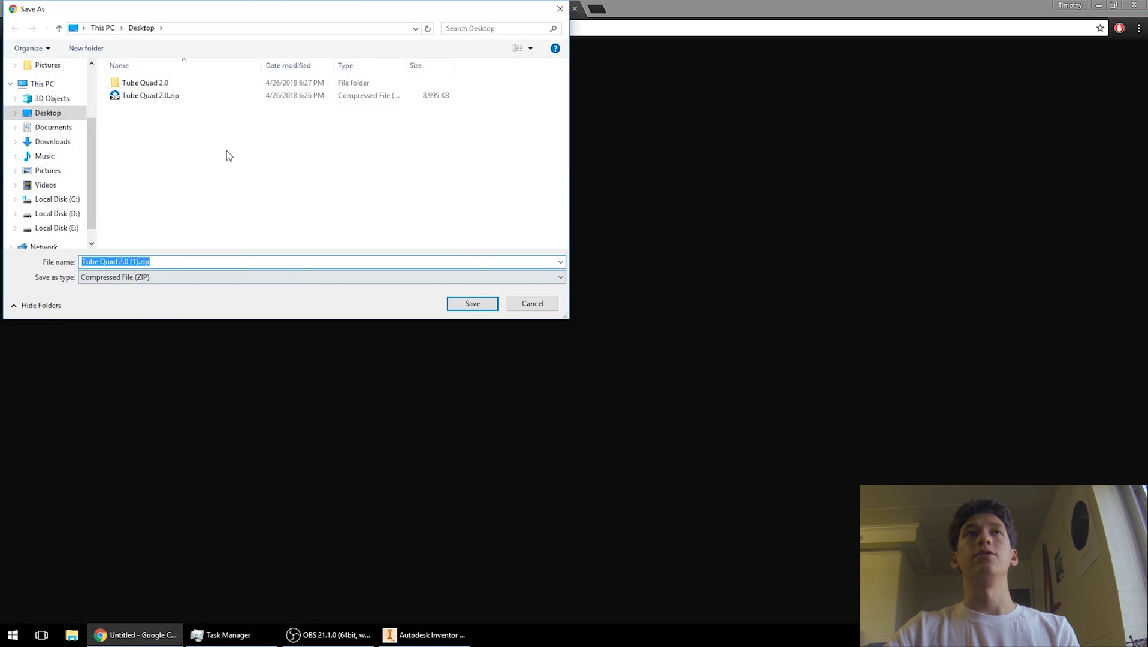
{"action": "left_click", "coordinate": [532, 304]}
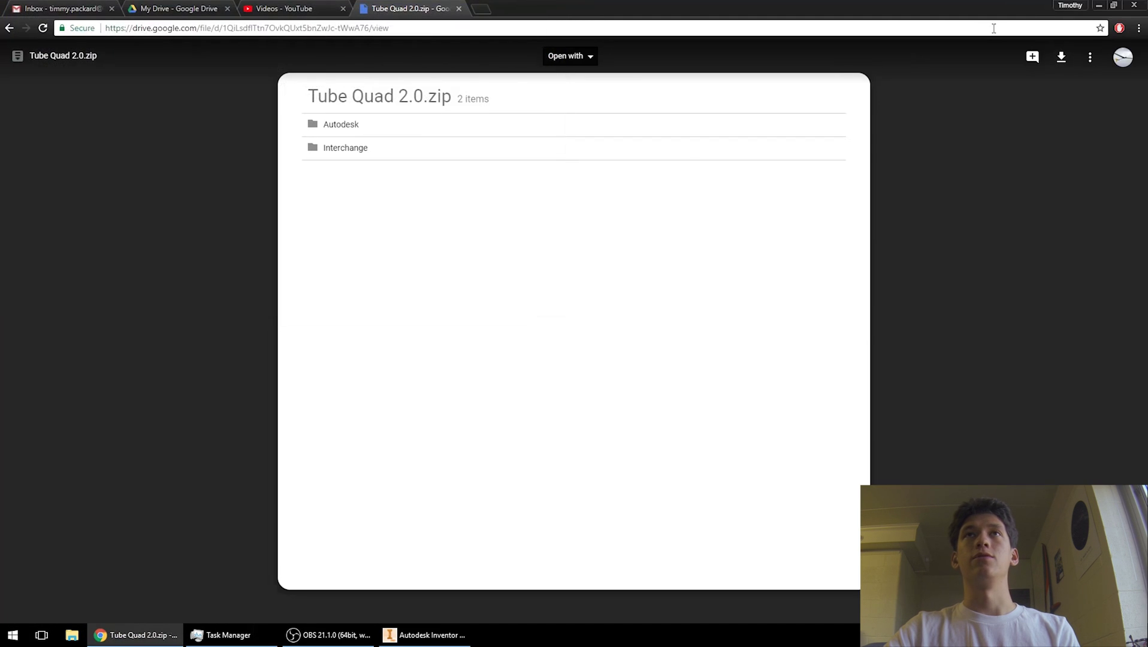
{"action": "left_click", "coordinate": [1100, 5]}
{"action": "mouse_move", "coordinate": [528, 128]}
{"action": "left_mouse_down"}
{"action": "mouse_move", "coordinate": [478, 81]}
{"action": "mouse_move", "coordinate": [509, 64]}
{"action": "mouse_move", "coordinate": [527, 143]}
{"action": "left_mouse_up"}
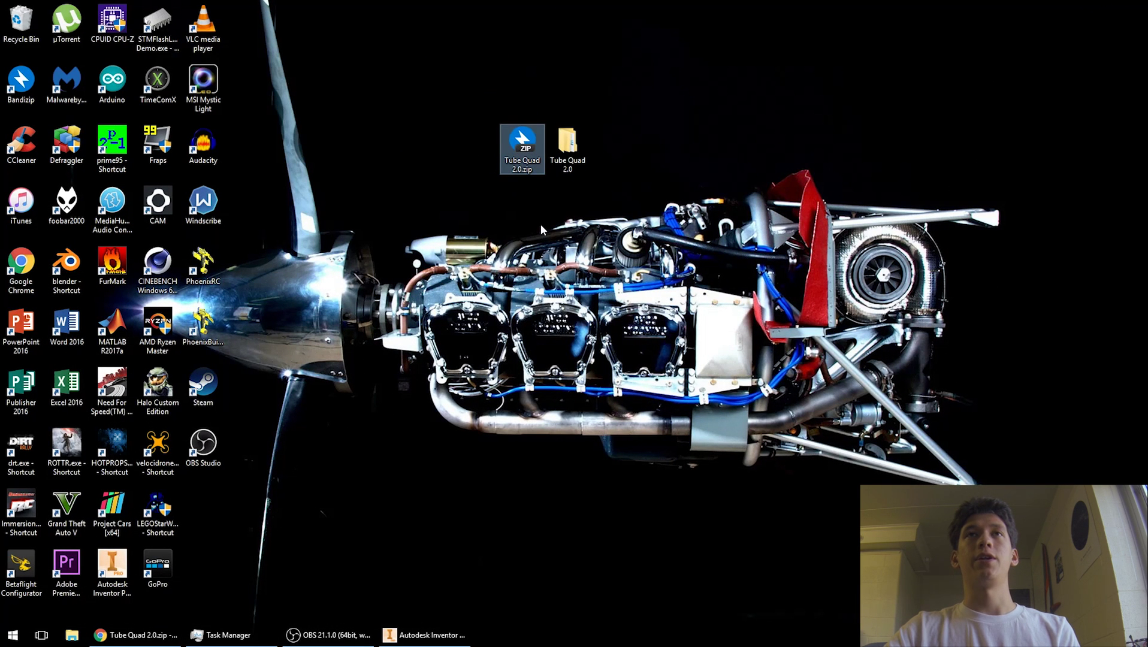
- Open the Tube Quad 2.0 folder and browse its Autodesk part files
{"action": "mouse_move", "coordinate": [571, 158]}
{"action": "left_mouse_down"}
{"action": "mouse_move", "coordinate": [625, 162]}
{"action": "mouse_move", "coordinate": [573, 158]}
{"action": "left_mouse_up"}
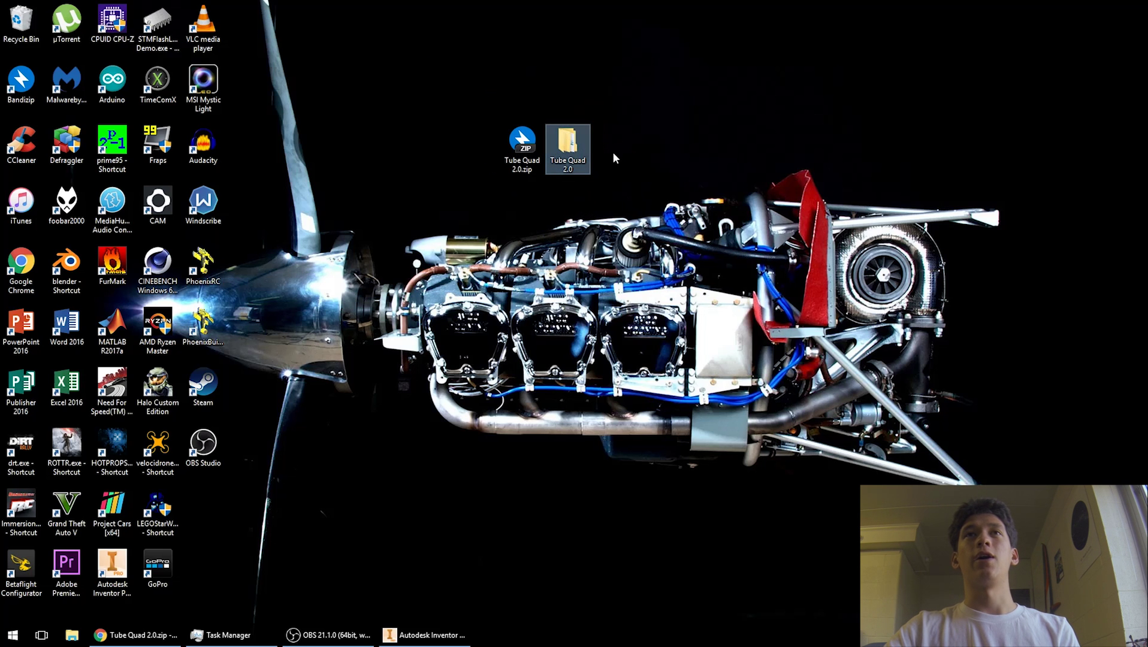
{"action": "double_click", "coordinate": [575, 155]}
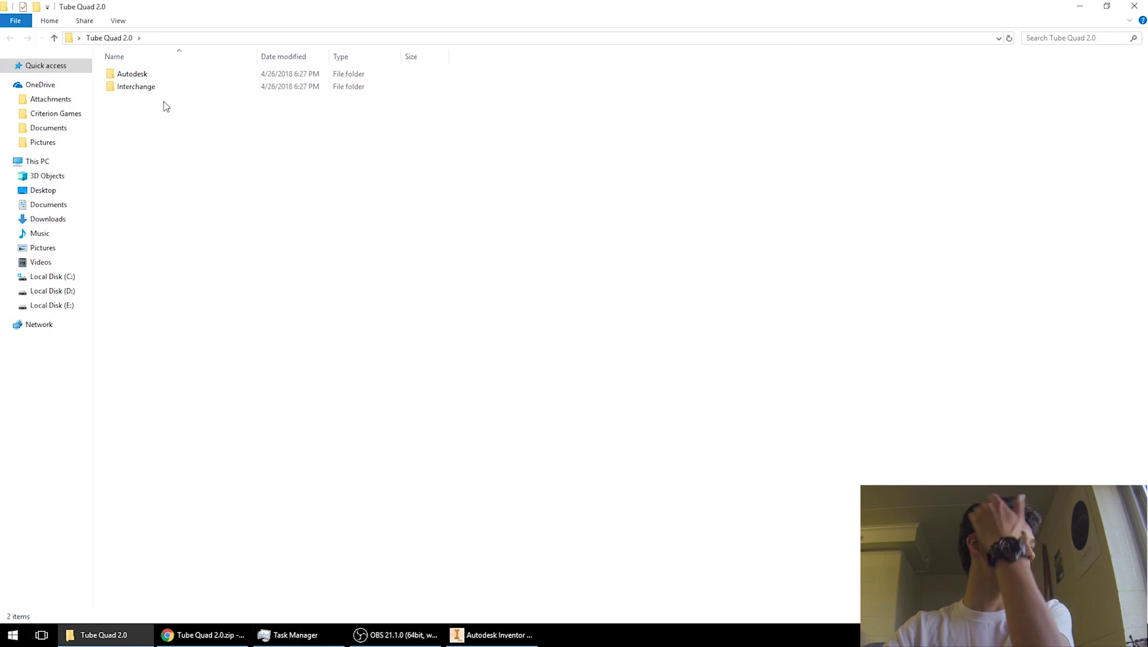
{"action": "double_click", "coordinate": [144, 77]}
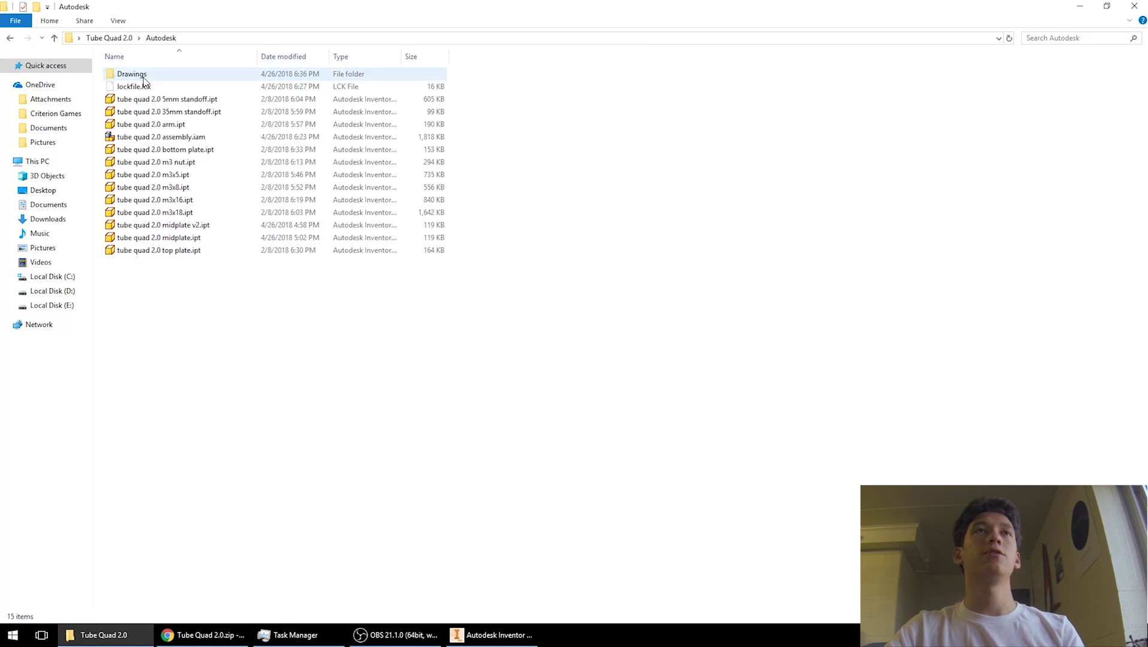
{"action": "left_click_drag", "start_coordinate": [159, 351], "coordinate": [179, 82]}
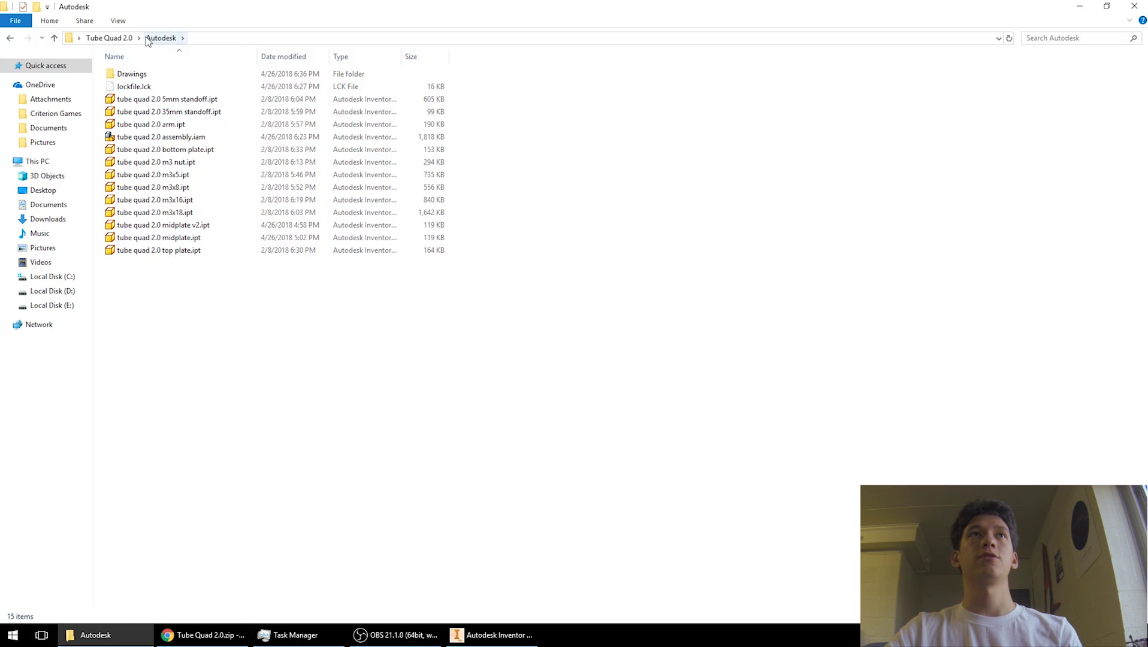
- Browse the Interchange folder, then return to the bottom plate drawing in Inventor
{"action": "left_click", "coordinate": [122, 39]}
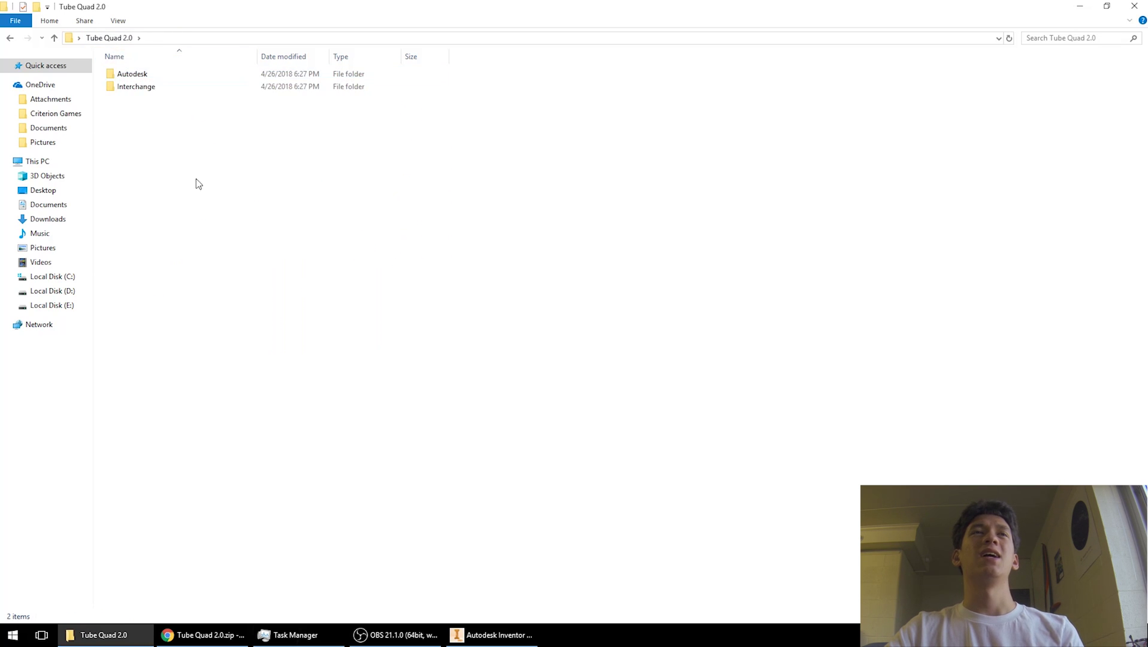
{"action": "double_click", "coordinate": [151, 88]}
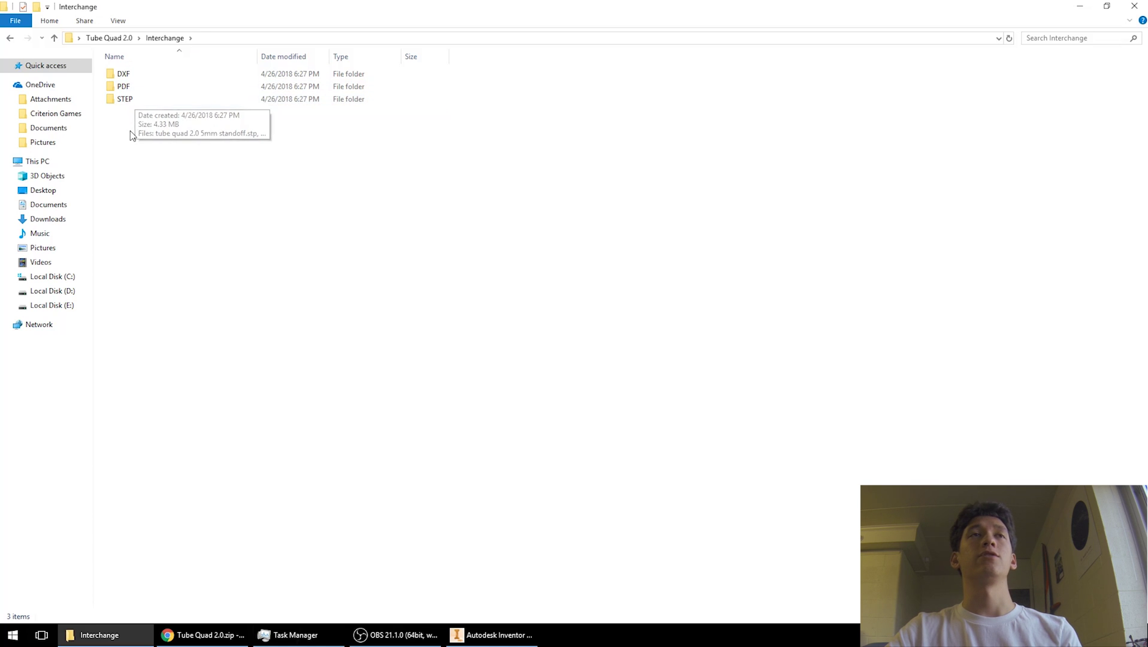
{"action": "left_click", "coordinate": [115, 40]}
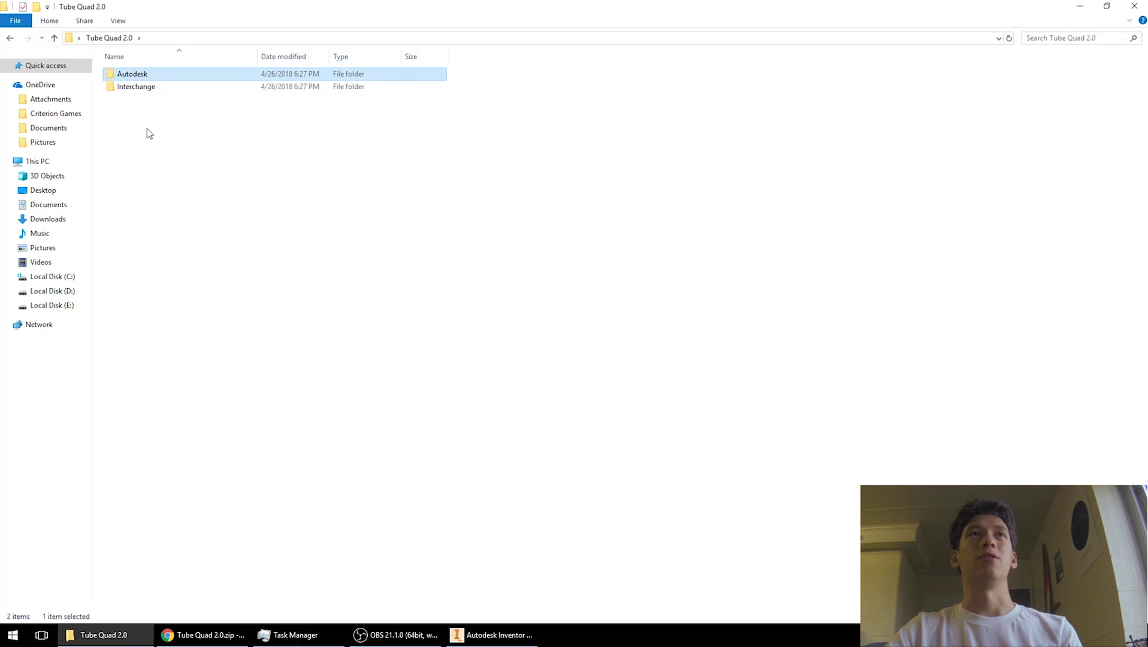
{"action": "left_click", "coordinate": [494, 635]}
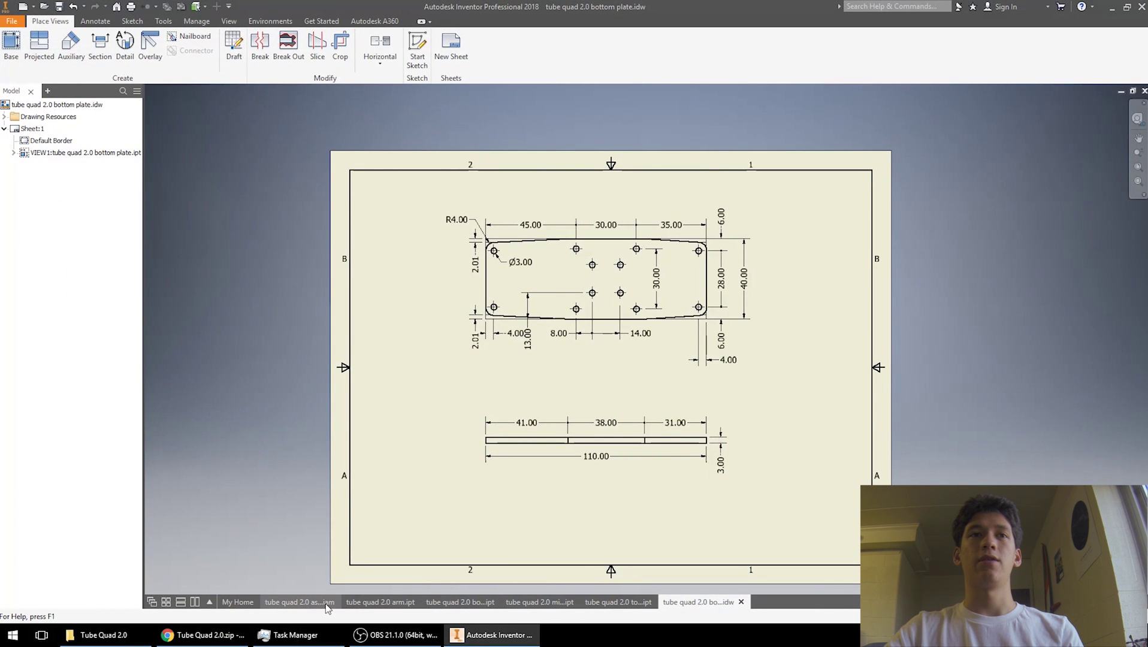
- Show the tube quad 2.0 assembly, orbit it, return to Home view and zoom onto the centre plates
{"action": "left_click", "coordinate": [306, 602]}
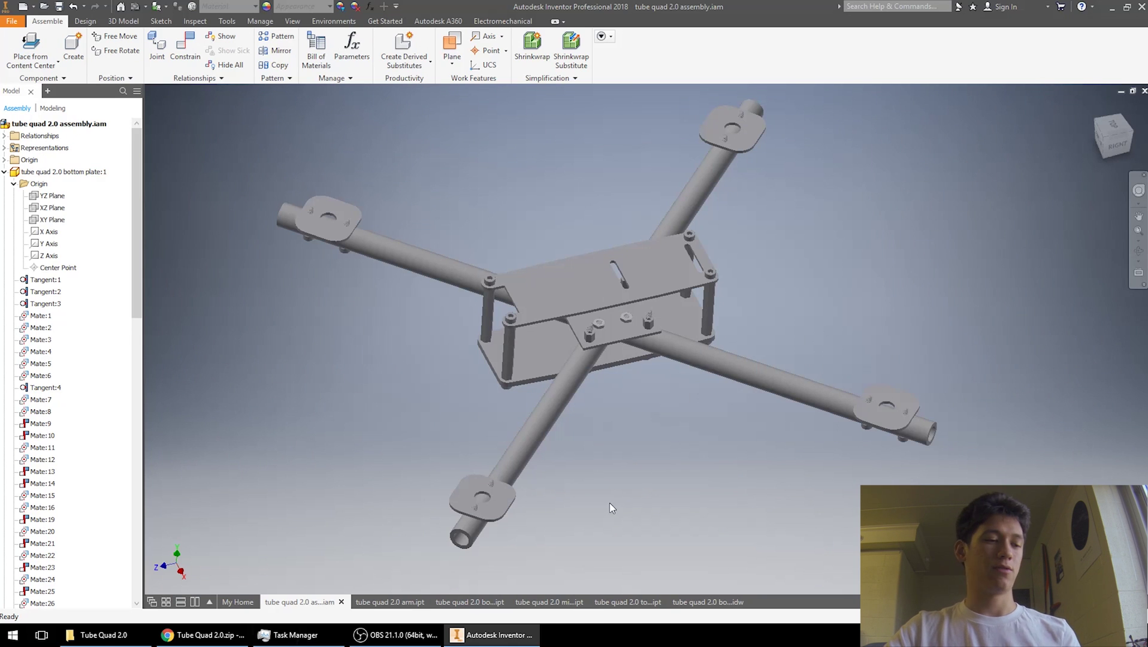
{"action": "mouse_move", "coordinate": [611, 514]}
{"action": "middle_mouse_down", "text": "shift"}
{"action": "mouse_move", "coordinate": [613, 487]}
{"action": "mouse_move", "coordinate": [661, 487]}
{"action": "mouse_move", "coordinate": [544, 501]}
{"action": "mouse_move", "coordinate": [605, 502]}
{"action": "mouse_move", "coordinate": [640, 475]}
{"action": "mouse_move", "coordinate": [654, 481]}
{"action": "mouse_move", "coordinate": [663, 531]}
{"action": "mouse_move", "coordinate": [615, 526]}
{"action": "mouse_move", "coordinate": [636, 473]}
{"action": "mouse_move", "coordinate": [648, 449]}
{"action": "mouse_move", "coordinate": [707, 443]}
{"action": "mouse_move", "coordinate": [663, 452]}
{"action": "mouse_move", "coordinate": [661, 481]}
{"action": "mouse_move", "coordinate": [636, 453]}
{"action": "mouse_move", "coordinate": [597, 481]}
{"action": "mouse_move", "coordinate": [649, 497]}
{"action": "mouse_move", "coordinate": [651, 481]}
{"action": "mouse_move", "coordinate": [615, 495]}
{"action": "mouse_move", "coordinate": [610, 479]}
{"action": "mouse_move", "coordinate": [608, 495]}
{"action": "middle_mouse_up", "text": "shift"}
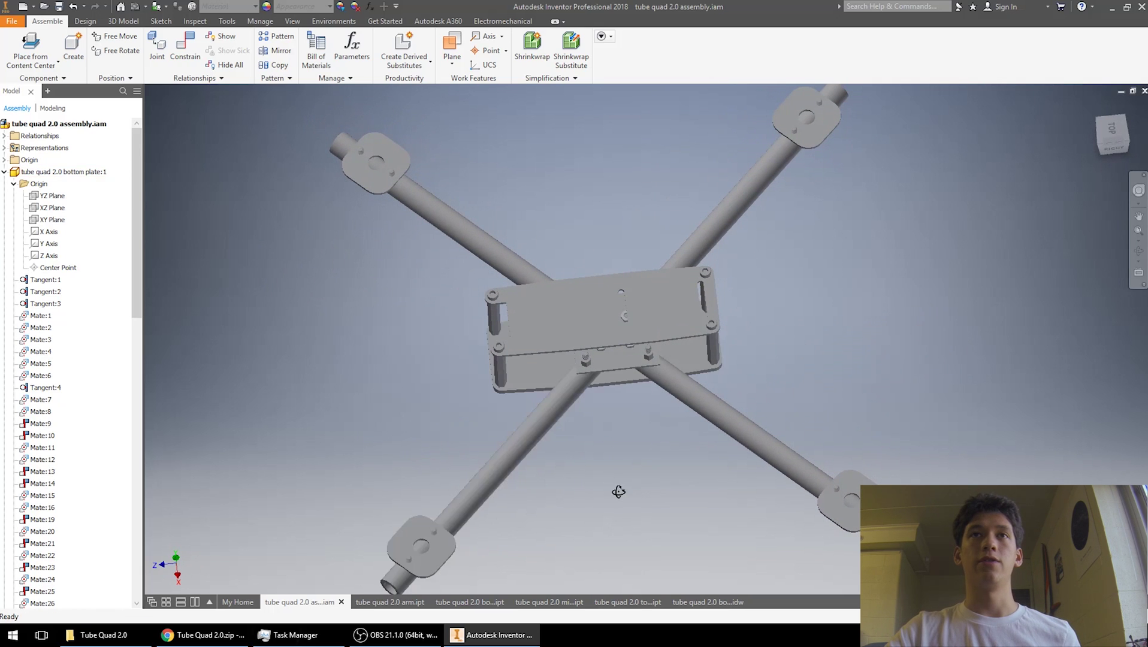
{"action": "key", "text": "F6"}
{"action": "scroll", "coordinate": [561, 359], "scroll_direction": "down", "scroll_amount": 4}
{"action": "scroll", "coordinate": [566, 362], "scroll_direction": "up", "scroll_amount": 10}
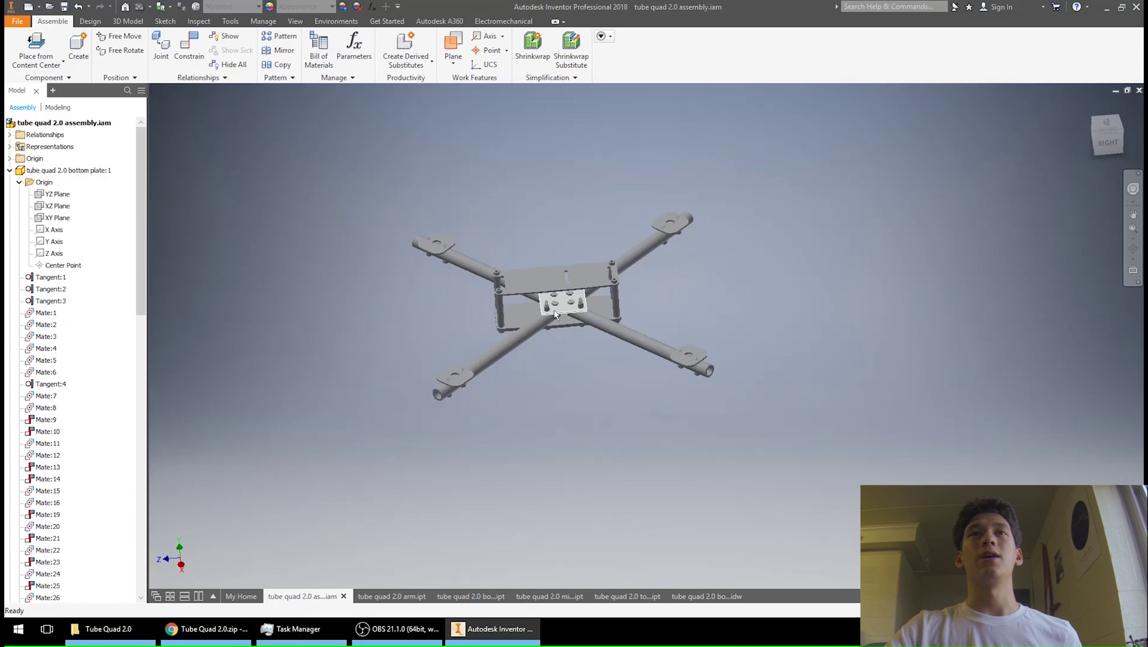
- Orbit and zoom to look up beneath the bottom plate at its four standoffs and four nuts
{"action": "scroll", "coordinate": [557, 315], "scroll_direction": "up", "scroll_amount": 5}
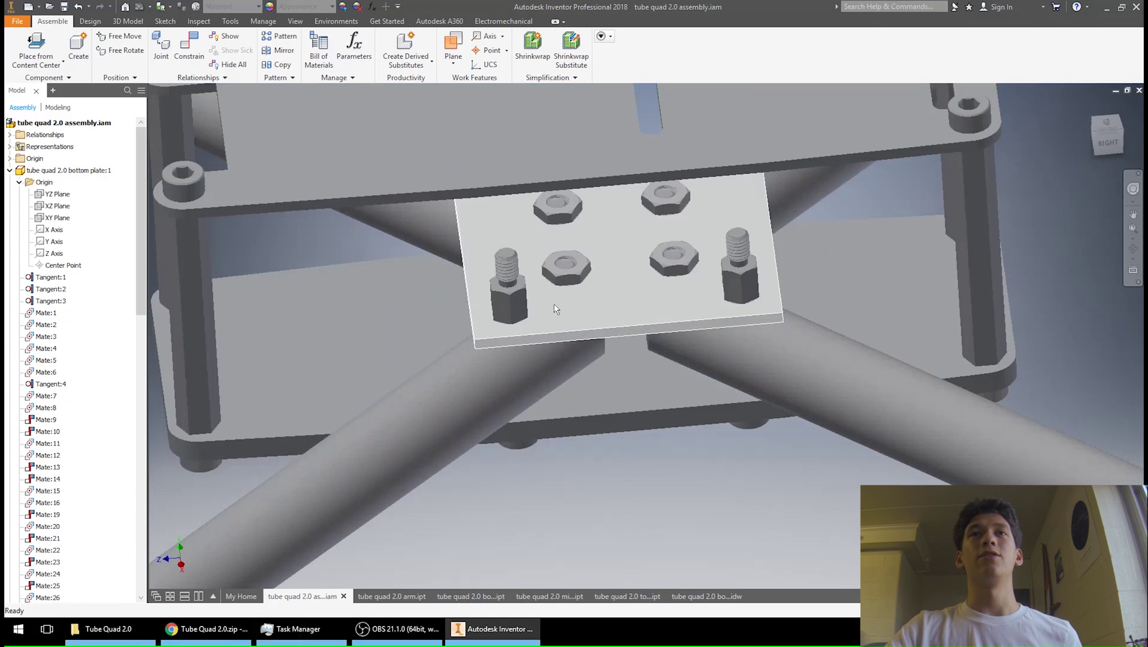
{"action": "scroll", "coordinate": [589, 334], "scroll_direction": "down", "scroll_amount": 3}
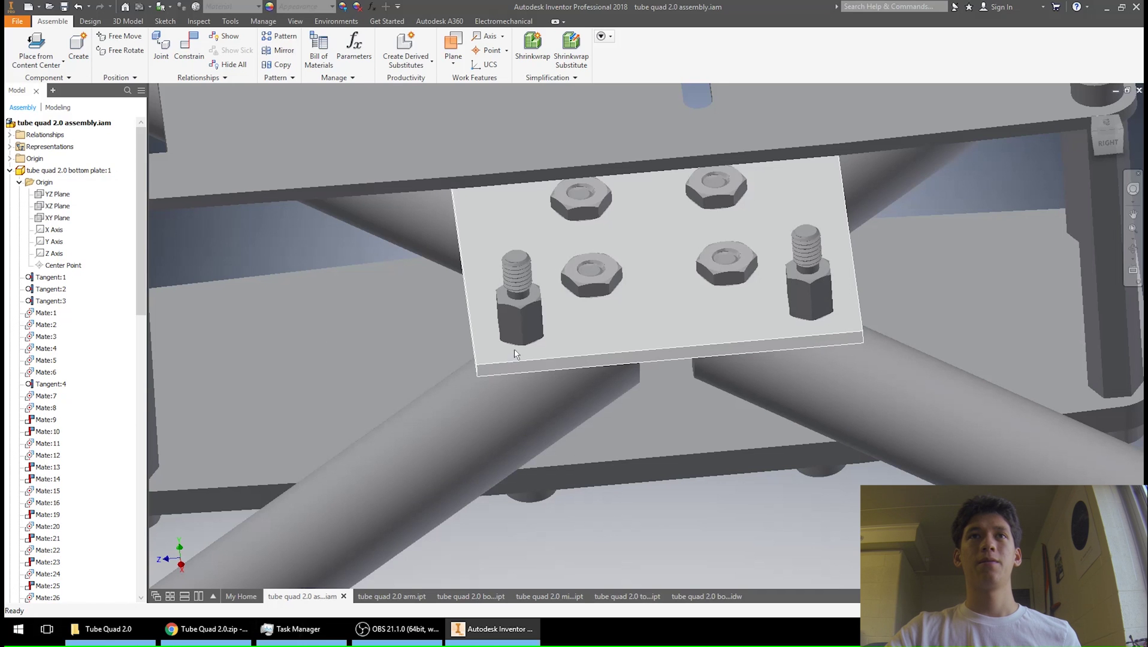
{"action": "scroll", "coordinate": [531, 355], "scroll_direction": "up", "scroll_amount": 5}
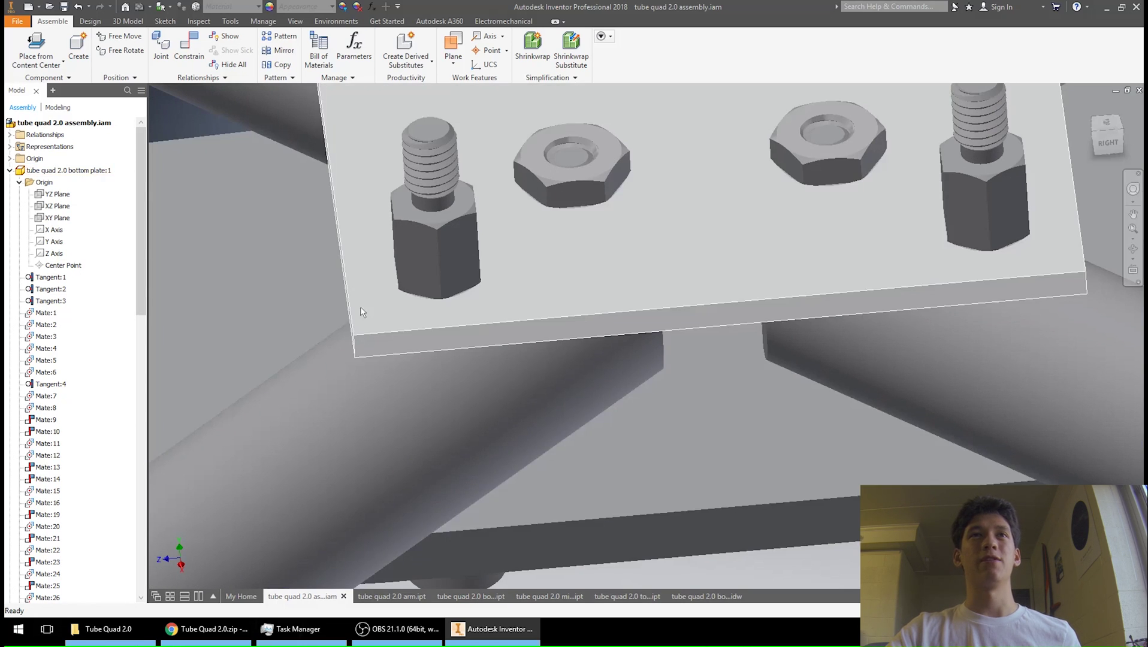
{"action": "scroll", "coordinate": [564, 299], "scroll_direction": "down", "scroll_amount": 3}
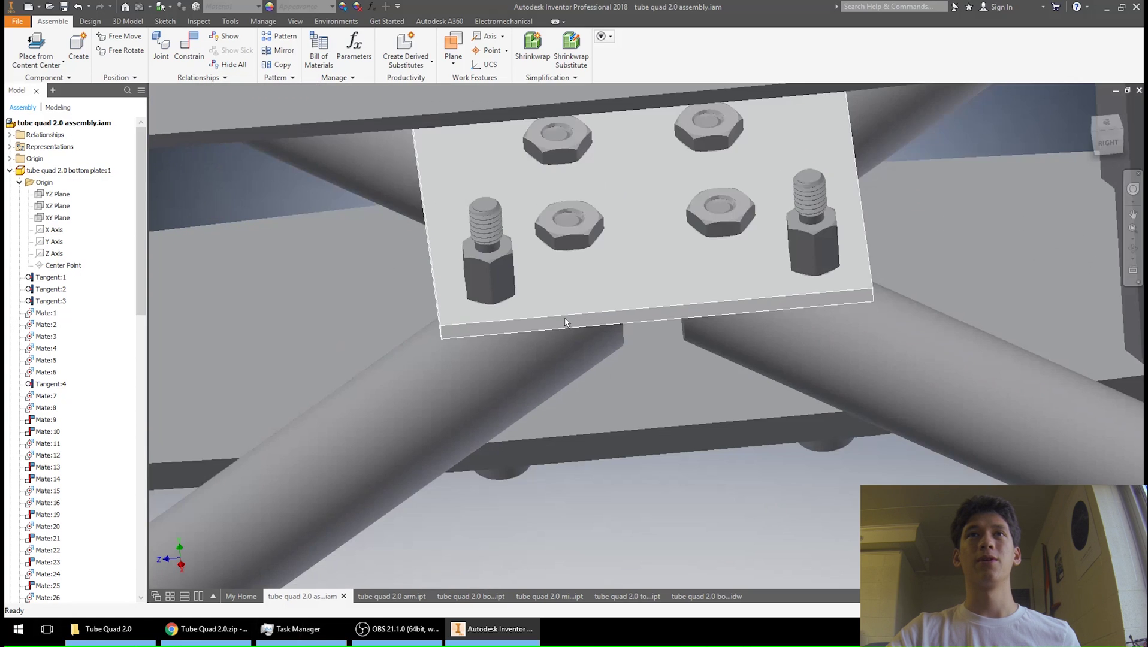
{"action": "mouse_move", "coordinate": [564, 317]}
{"action": "middle_mouse_down", "text": "shift"}
{"action": "mouse_move", "coordinate": [607, 363]}
{"action": "mouse_move", "coordinate": [583, 326]}
{"action": "middle_mouse_up", "text": "shift"}
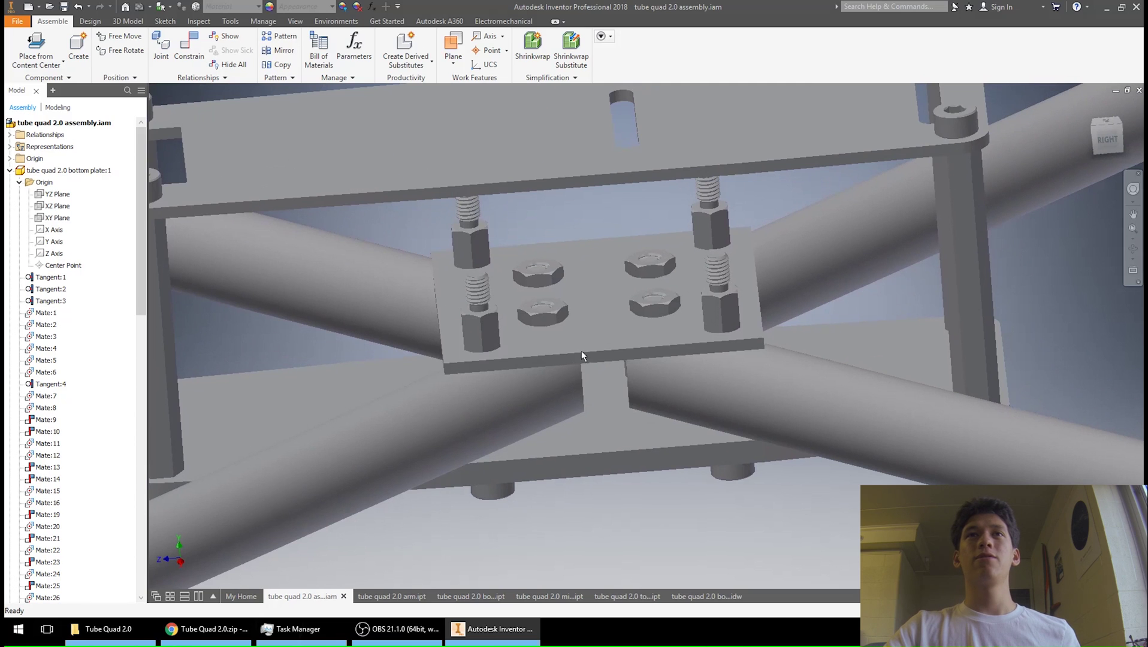
{"action": "scroll", "coordinate": [542, 314], "scroll_direction": "up", "scroll_amount": 4}
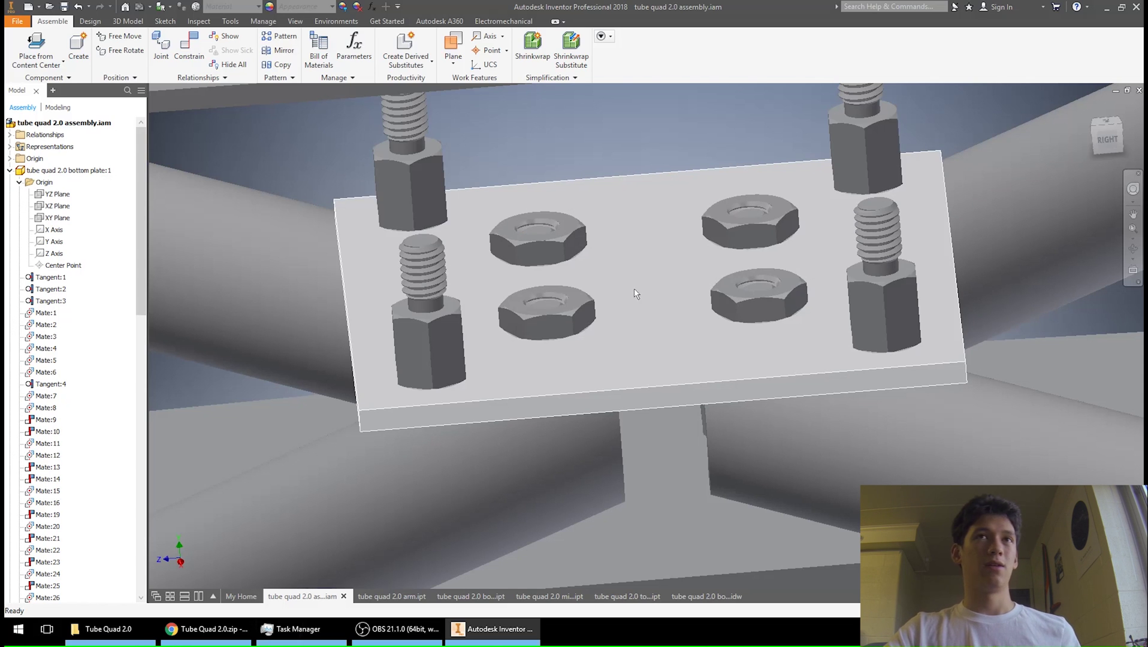
{"action": "scroll", "coordinate": [636, 290], "scroll_direction": "down", "scroll_amount": 4}
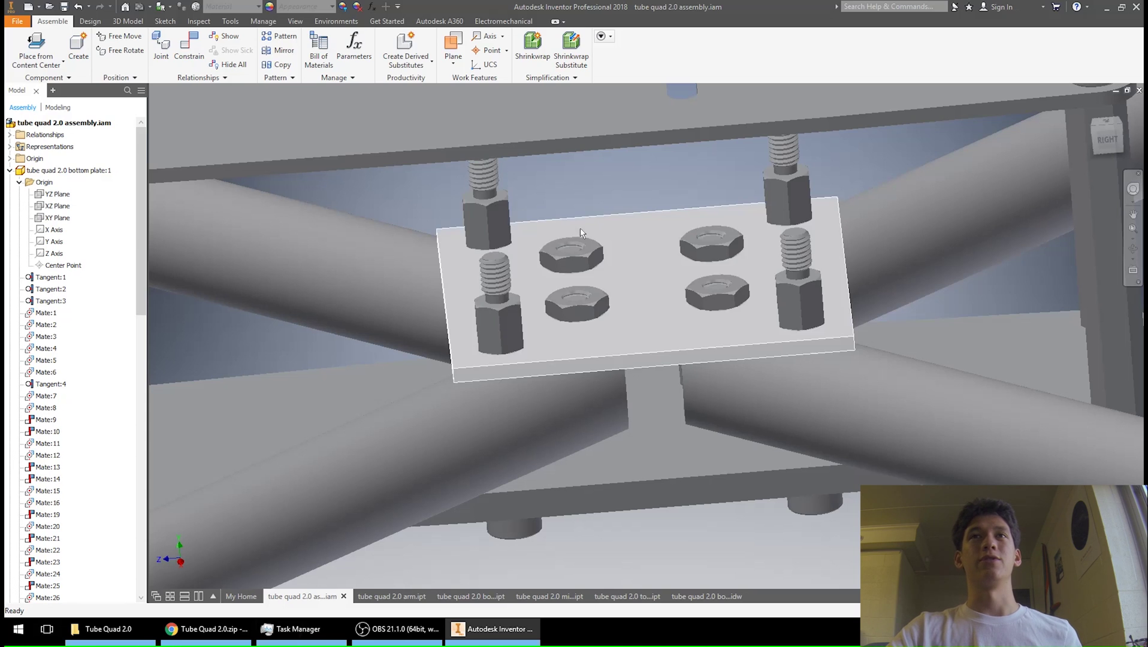
- Select a centre-plate nut, then orbit and zoom around the frame to view under the tube clamp
{"action": "left_click", "coordinate": [578, 257]}
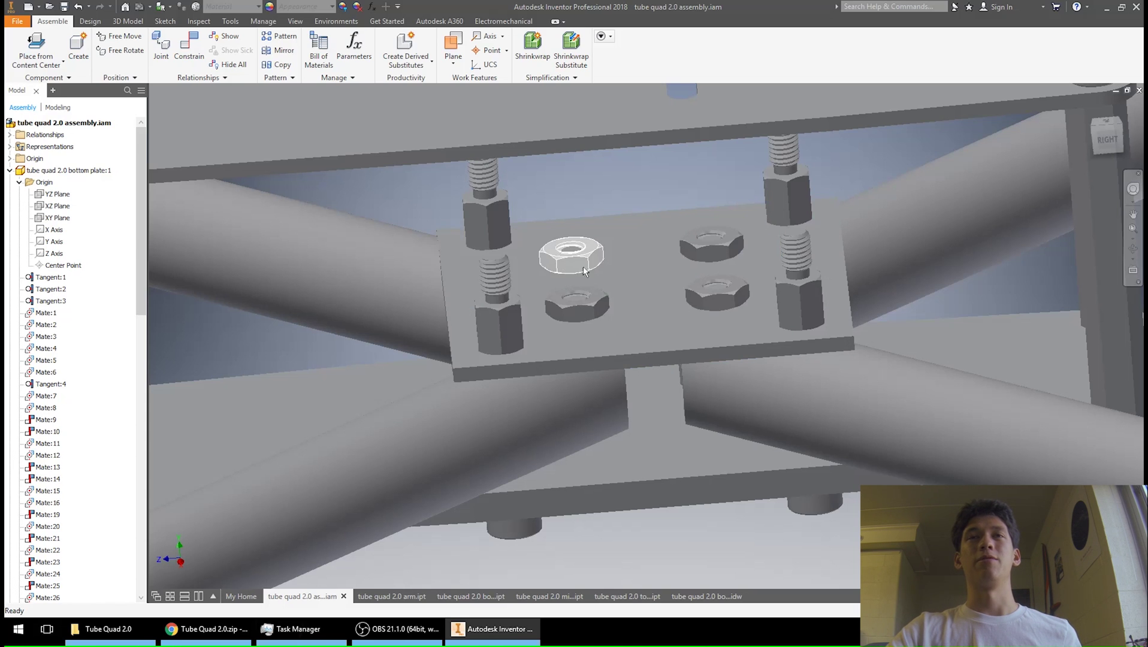
{"action": "left_click", "coordinate": [590, 276]}
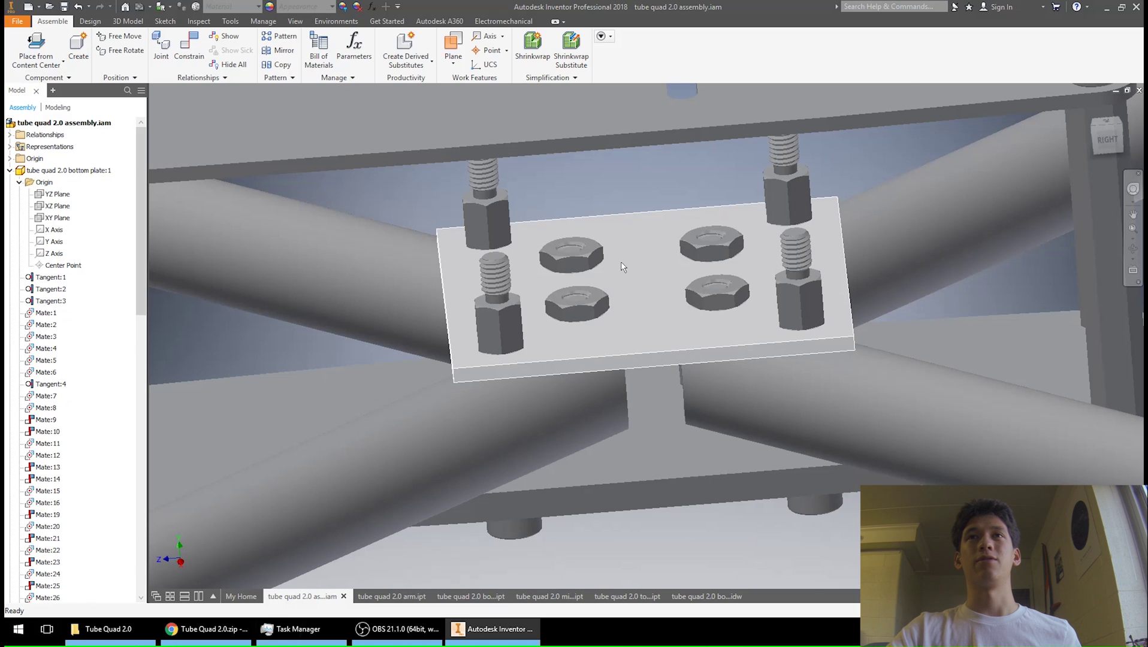
{"action": "scroll", "coordinate": [622, 268], "scroll_direction": "down", "scroll_amount": 5}
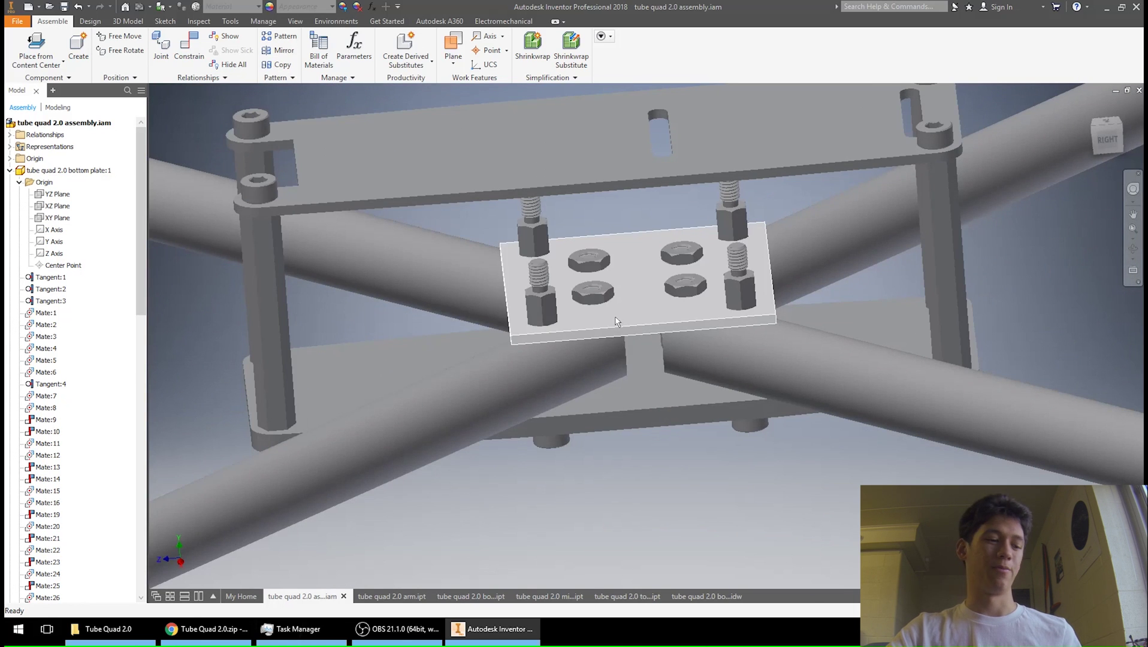
{"action": "scroll", "coordinate": [617, 321], "scroll_direction": "down", "scroll_amount": 5}
{"action": "middle_click_drag", "start_coordinate": [684, 495], "coordinate": [525, 507], "text": "shift"}
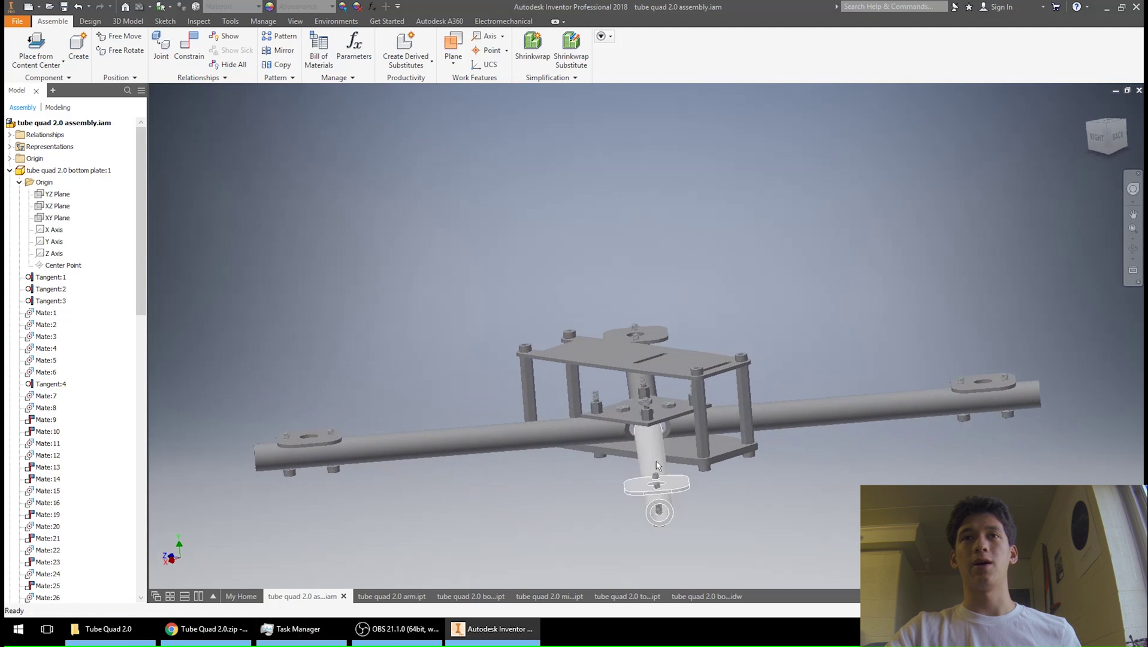
{"action": "scroll", "coordinate": [657, 465], "scroll_direction": "up", "scroll_amount": 5}
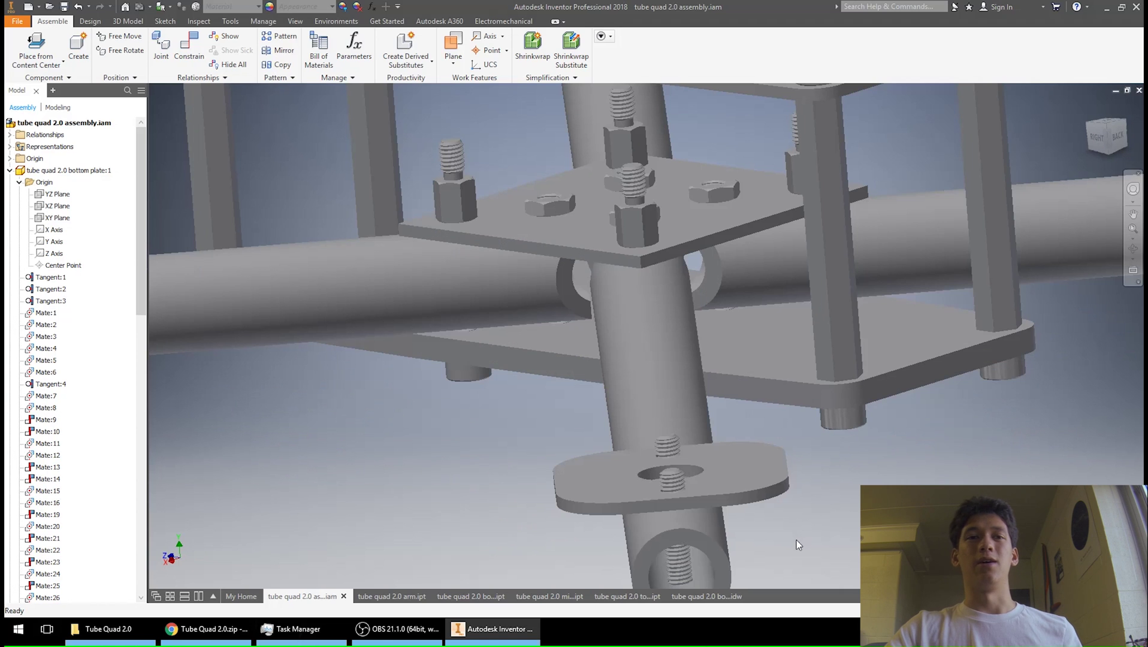
{"action": "middle_click_drag", "start_coordinate": [796, 540], "coordinate": [792, 529], "text": "shift"}
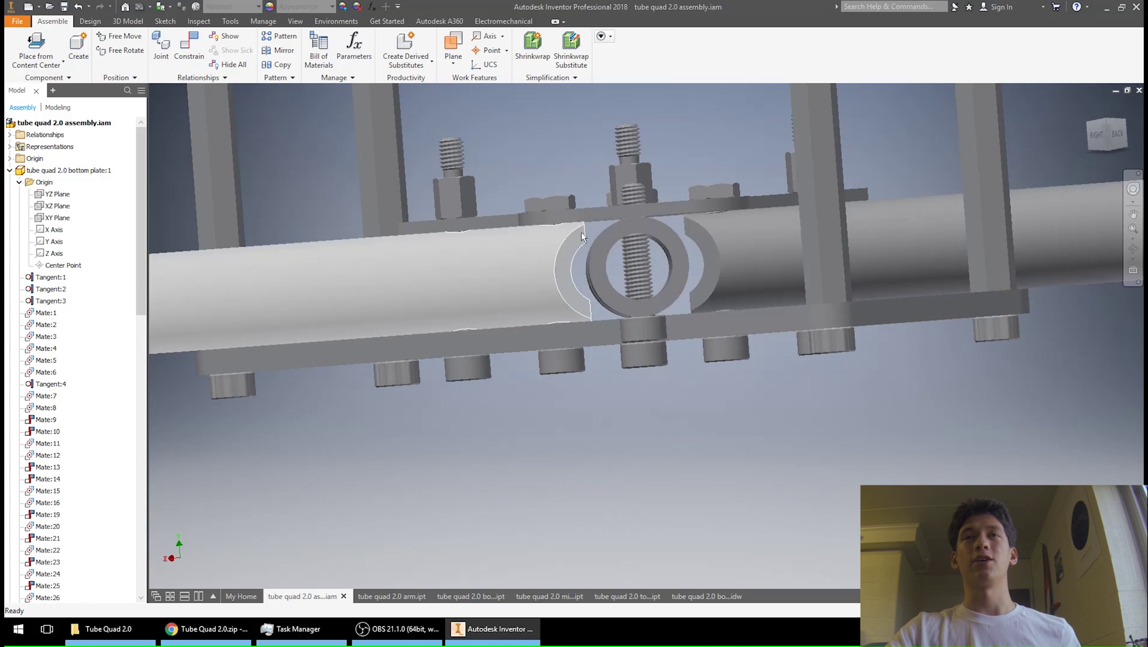
{"action": "middle_click_drag", "start_coordinate": [581, 227], "coordinate": [786, 452], "text": "shift"}
{"action": "scroll", "coordinate": [590, 447], "scroll_direction": "down", "scroll_amount": 5}
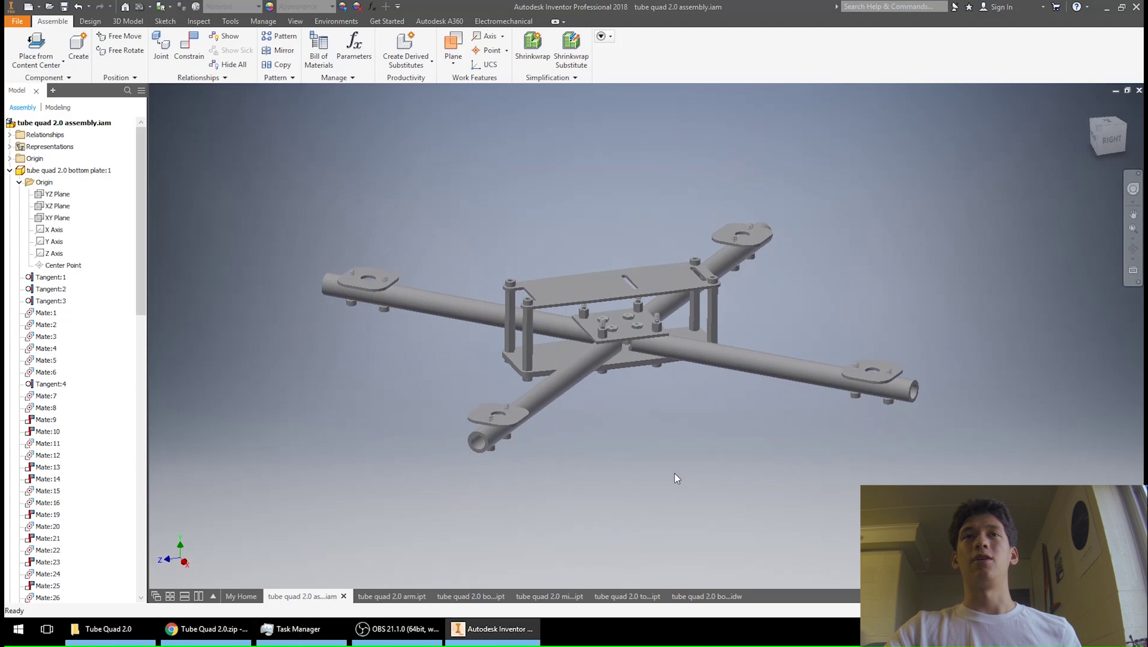
- Show the arm, bottom plate and top plate part documents, then bring the Tube Quad 2.0 folder forward
{"action": "left_click", "coordinate": [416, 594]}
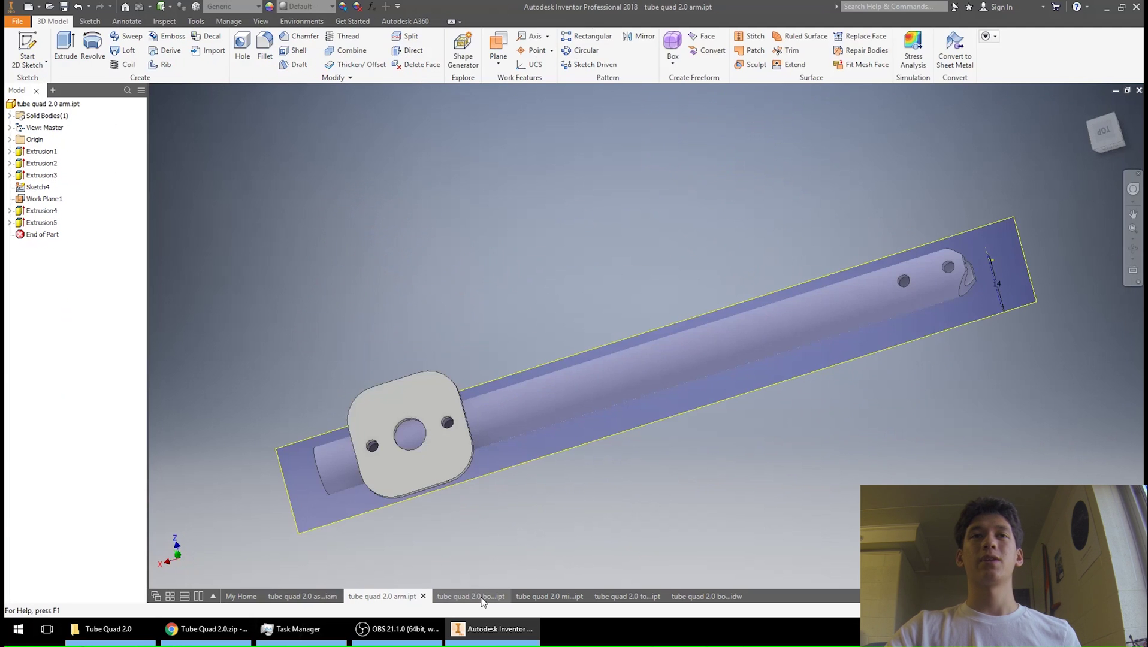
{"action": "left_click", "coordinate": [488, 597]}
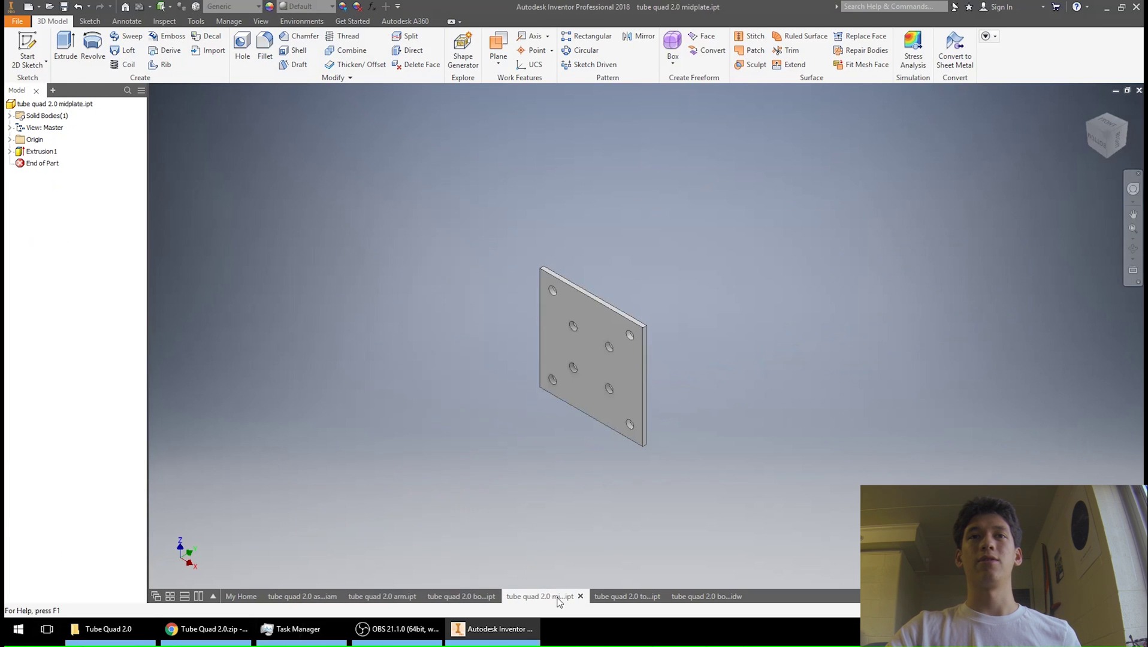
{"action": "left_click", "coordinate": [622, 597]}
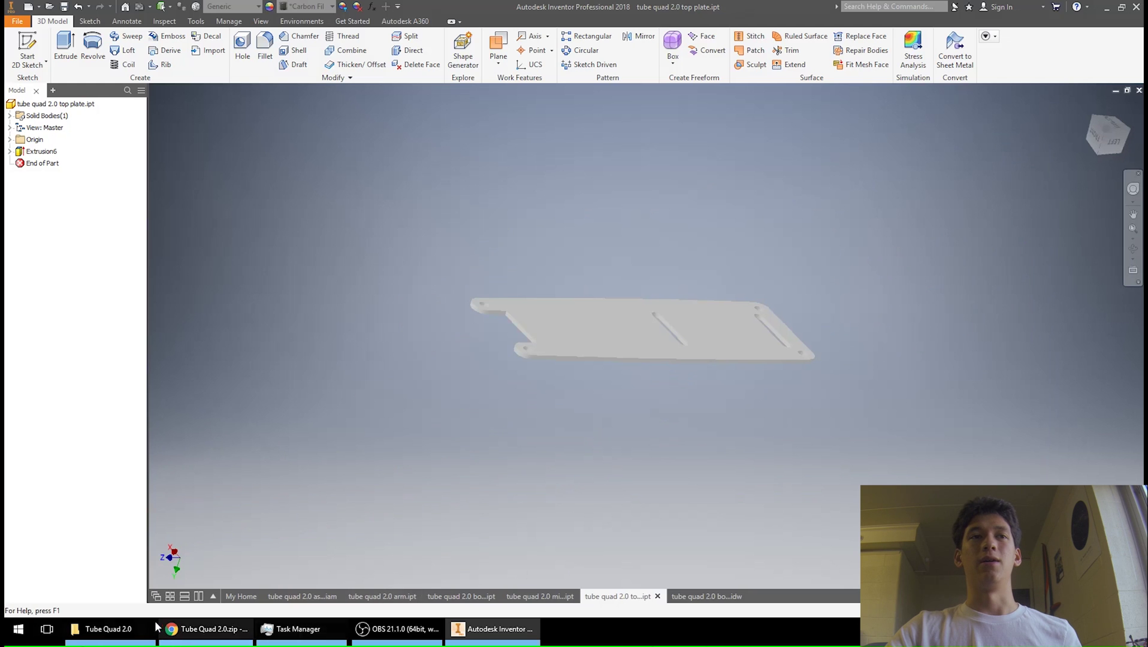
{"action": "left_click", "coordinate": [126, 629]}
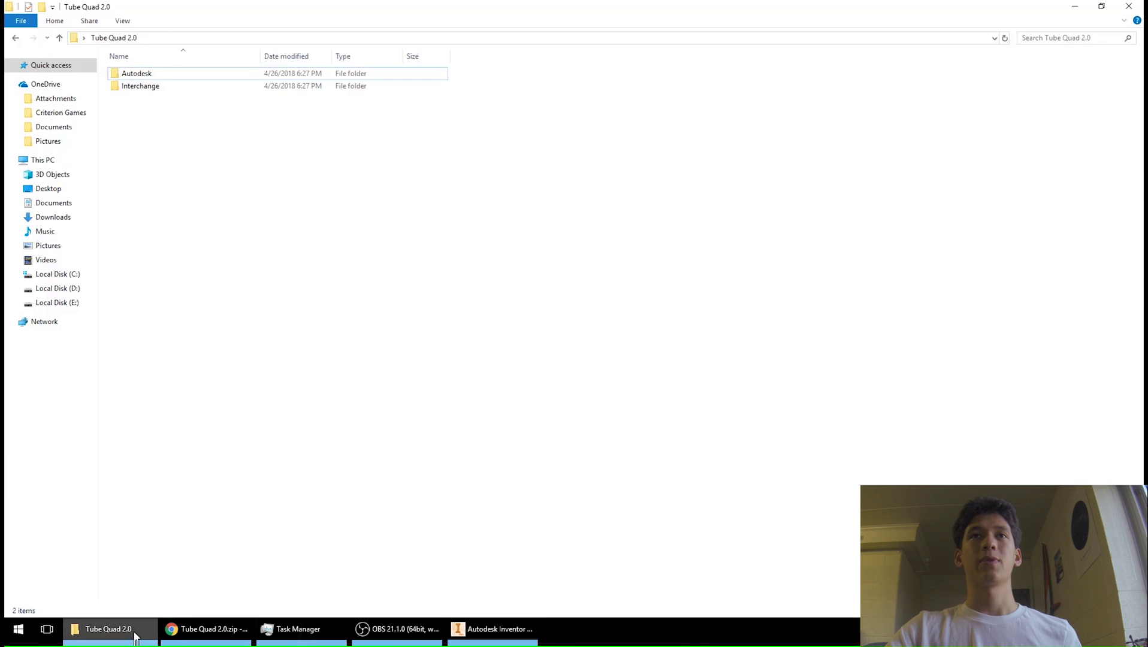
- Open the Autodesk folder, point out the m3x18 and m3x5 screw files, and return to the bottom plate drawing
{"action": "double_click", "coordinate": [155, 75]}
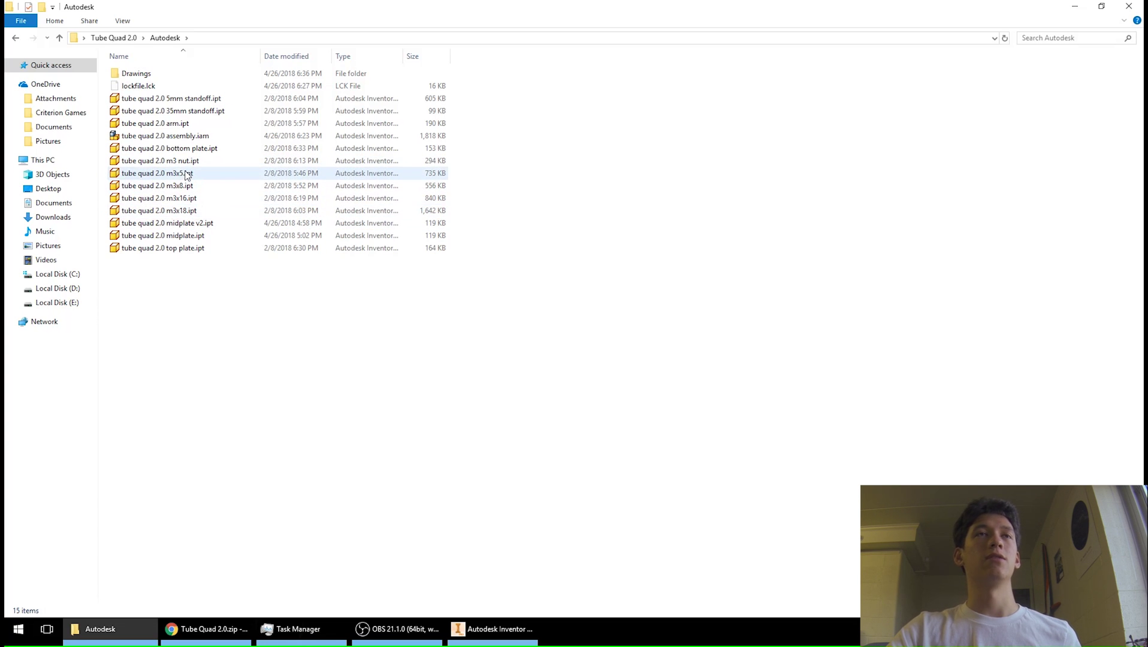
{"action": "left_click", "coordinate": [189, 211]}
{"action": "left_click", "coordinate": [184, 198]}
{"action": "left_click", "coordinate": [187, 175]}
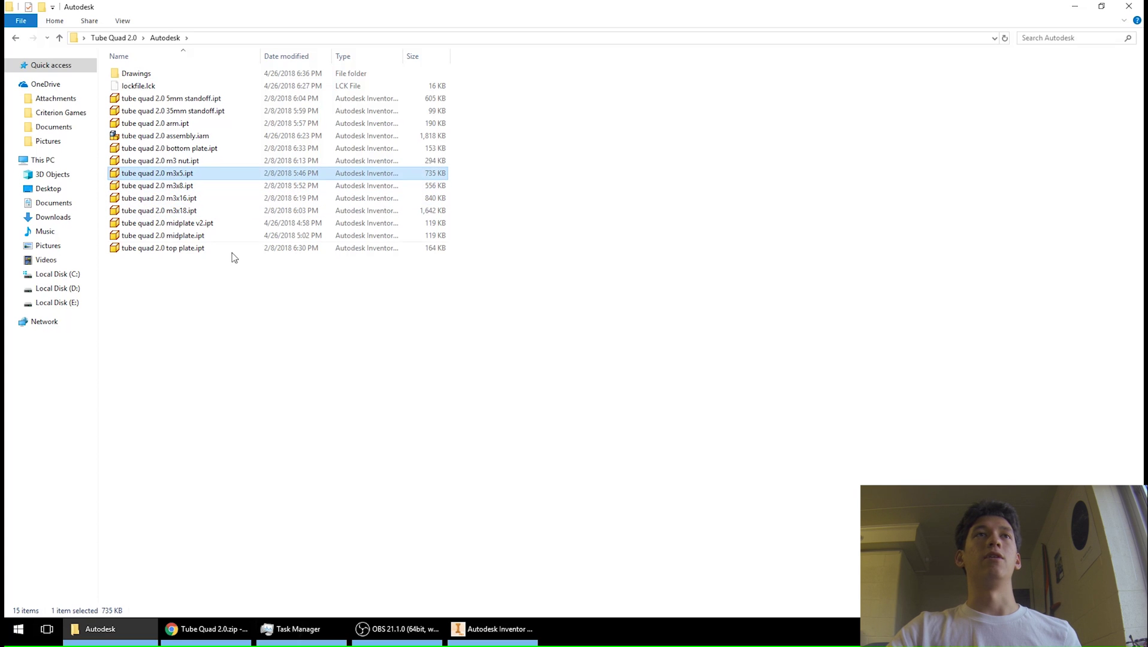
{"action": "key", "text": "alt+Tab"}
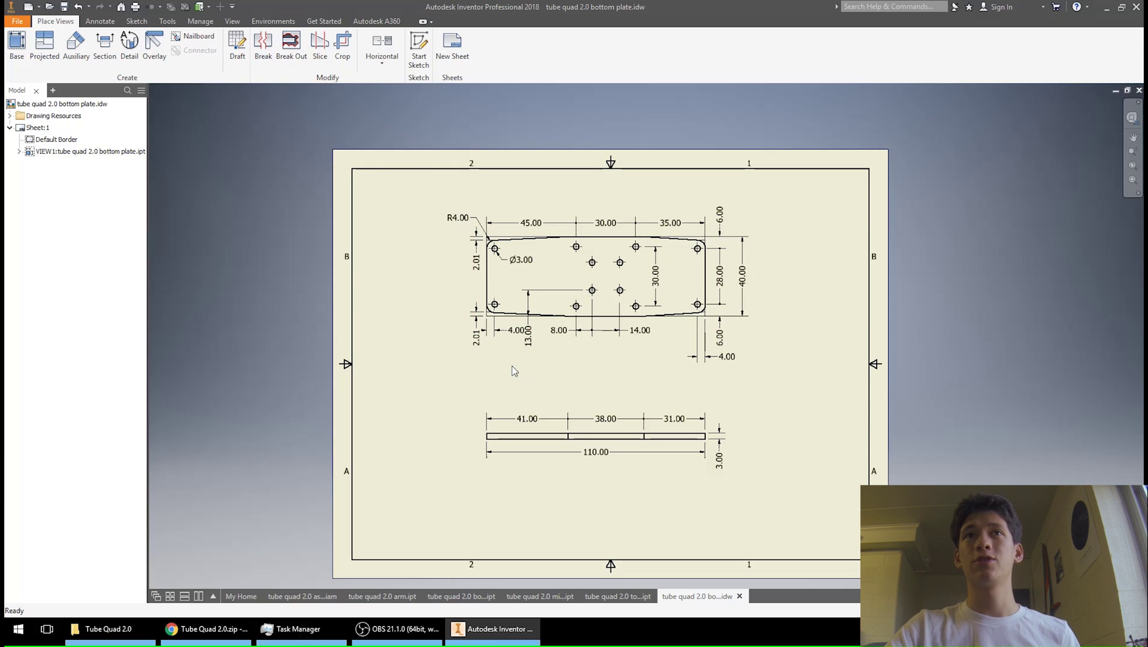
- Zoom the bottom plate drawing to inspect its Ø3.00 holes, R4.00 corners and 3.00 thickness
{"action": "scroll", "coordinate": [514, 375], "scroll_direction": "down", "scroll_amount": 5}
{"action": "scroll", "coordinate": [554, 375], "scroll_direction": "up", "scroll_amount": 6}
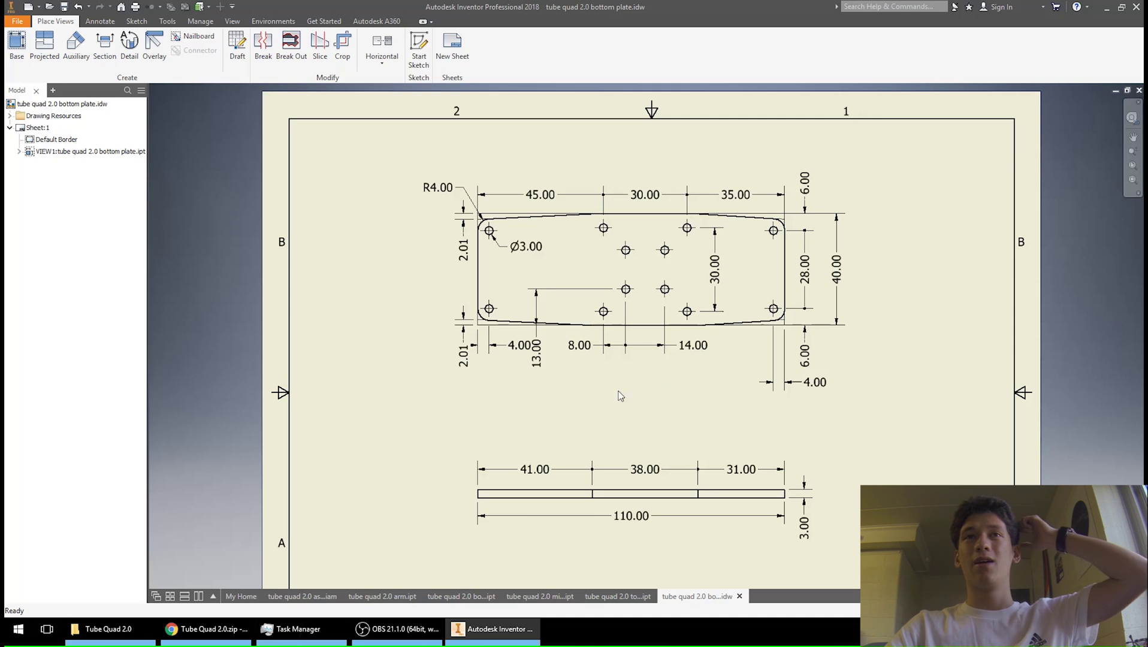
- Close the folder window, minimize Inventor, and open the bottom plate PDF from Tube Quad 2.0 > Interchange > PDF
{"action": "left_click", "coordinate": [102, 629]}
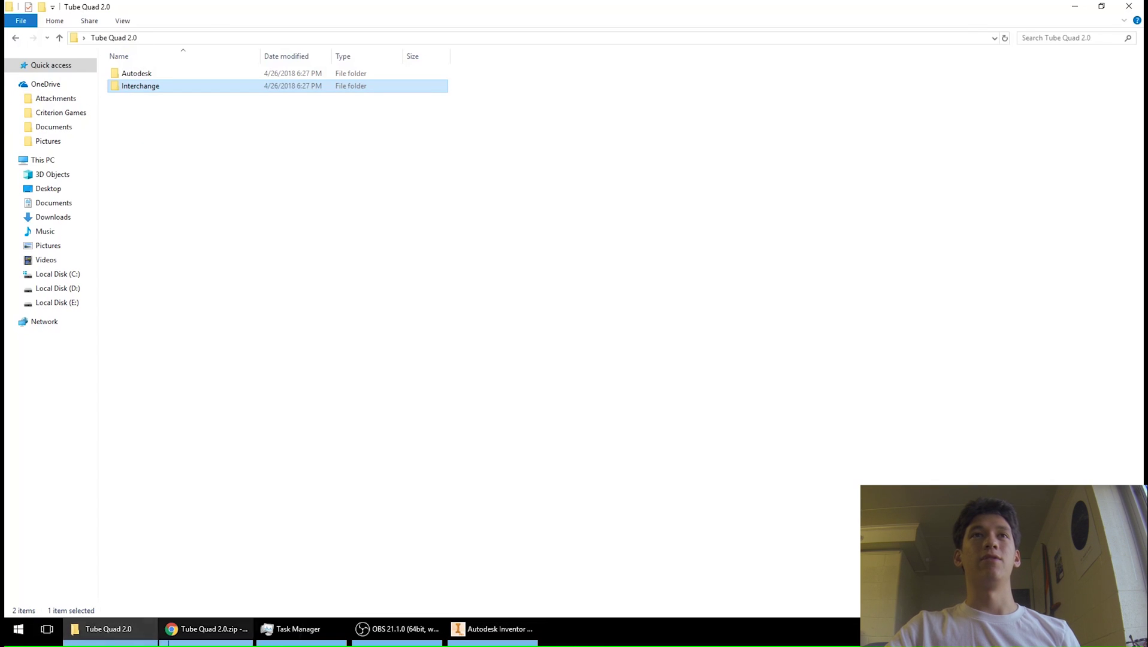
{"action": "left_click", "coordinate": [67, 207]}
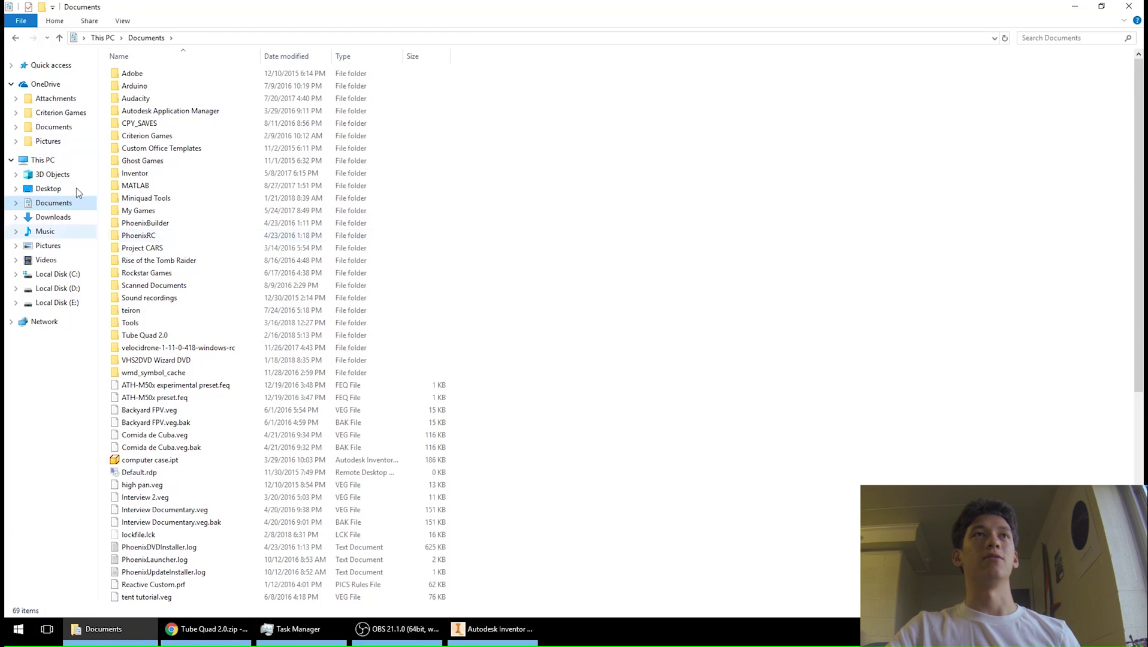
{"action": "left_click", "coordinate": [1129, 6]}
{"action": "left_click", "coordinate": [1105, 6]}
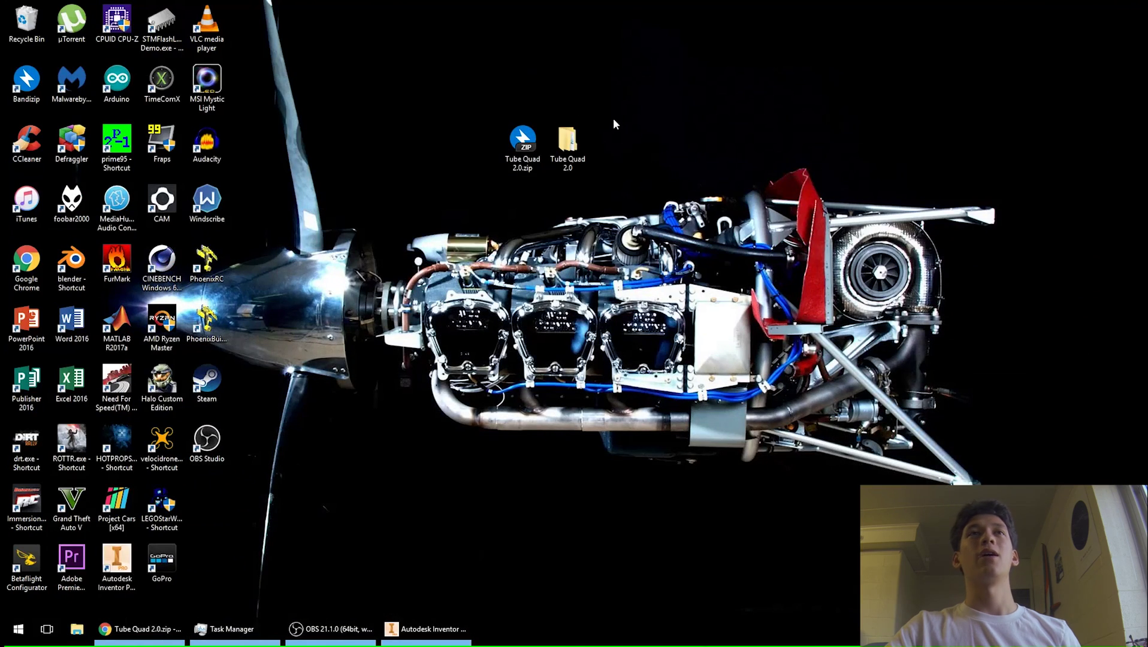
{"action": "double_click", "coordinate": [568, 155]}
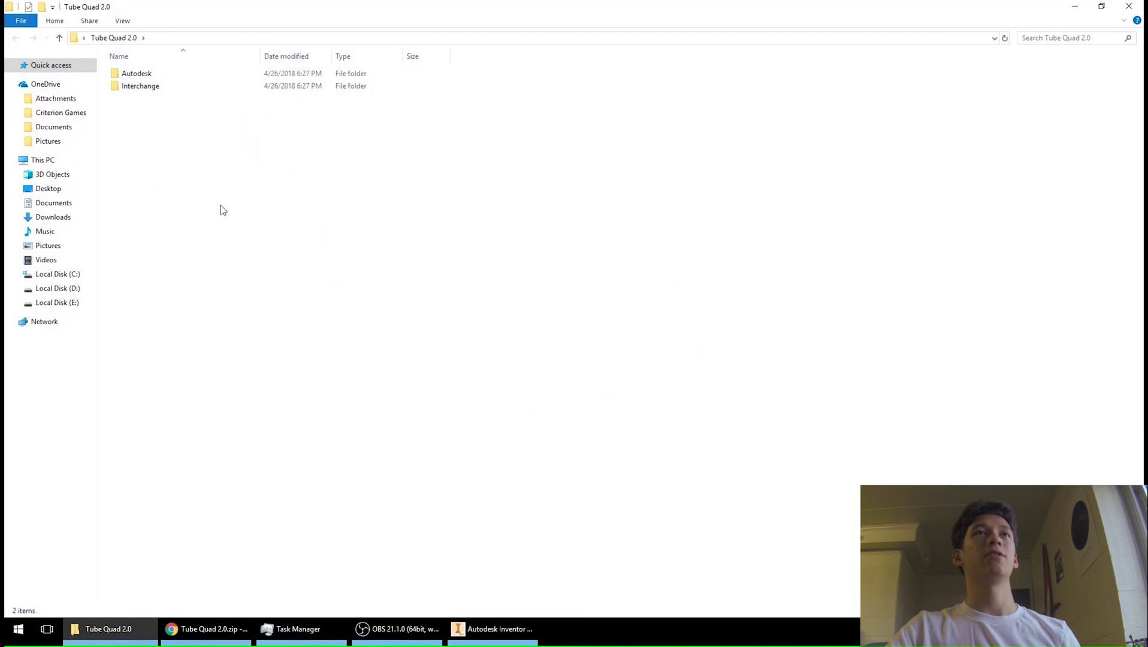
{"action": "double_click", "coordinate": [141, 87]}
{"action": "double_click", "coordinate": [136, 87]}
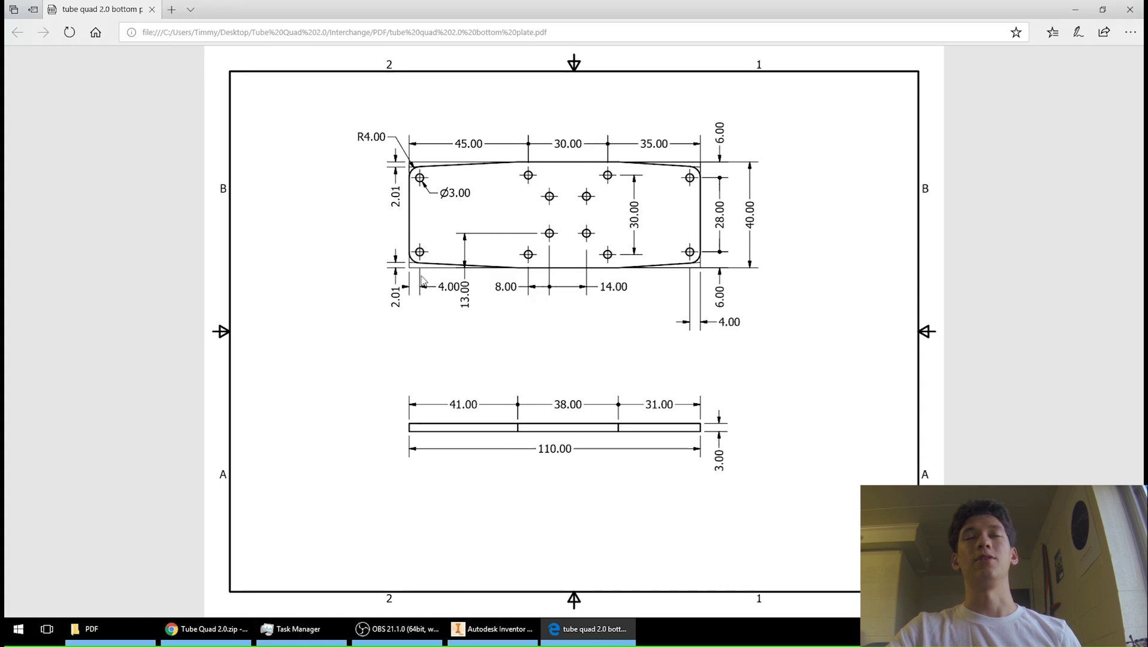
- Switch from the PDF in Edge back to the bottom plate .idw drawing in Inventor
{"action": "left_click", "coordinate": [493, 628]}
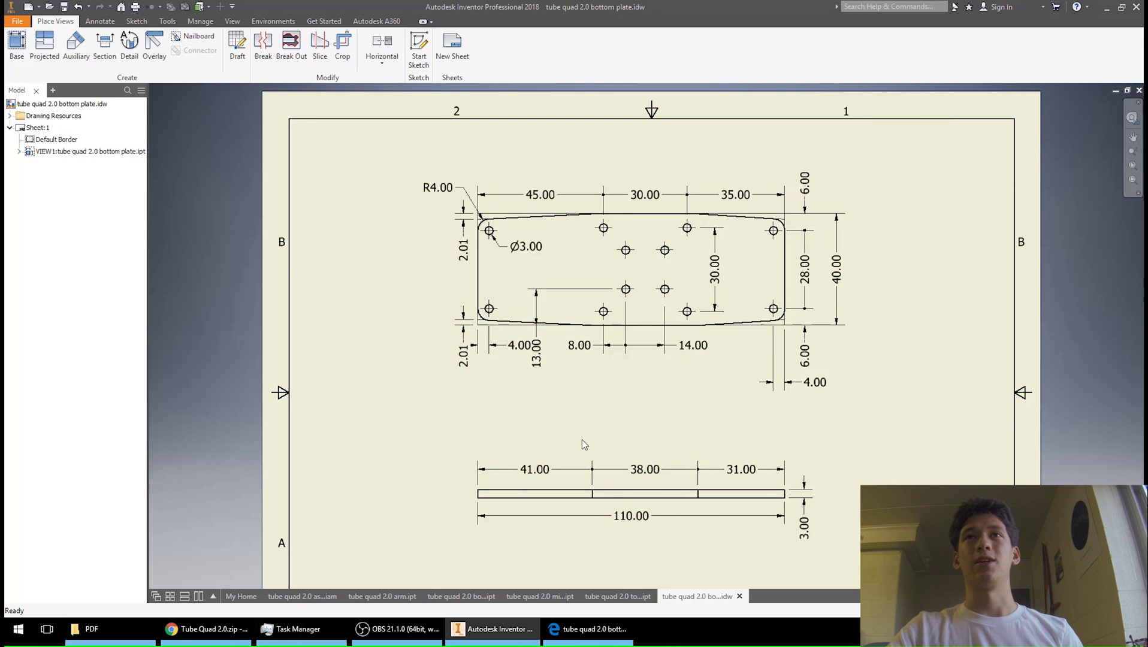
- Flip through the arm, bottom plate and midplate part documents, then return to the assembly
{"action": "left_click", "coordinate": [365, 596]}
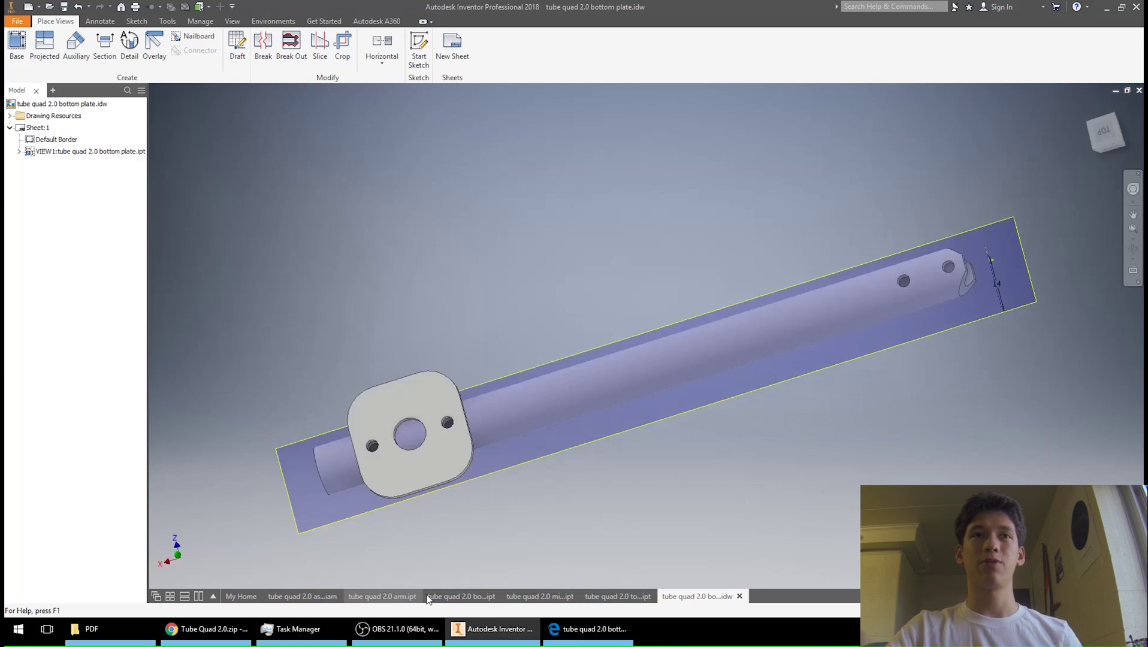
{"action": "left_click", "coordinate": [457, 596]}
{"action": "left_click", "coordinate": [403, 596]}
{"action": "left_click", "coordinate": [526, 596]}
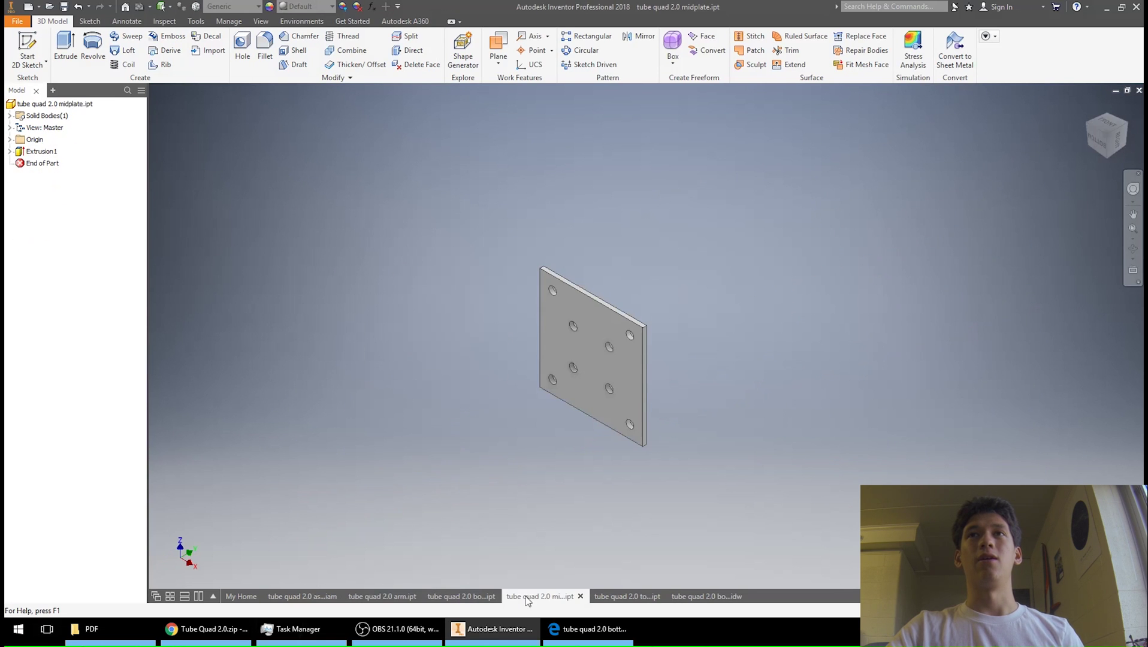
{"action": "left_click", "coordinate": [298, 595]}
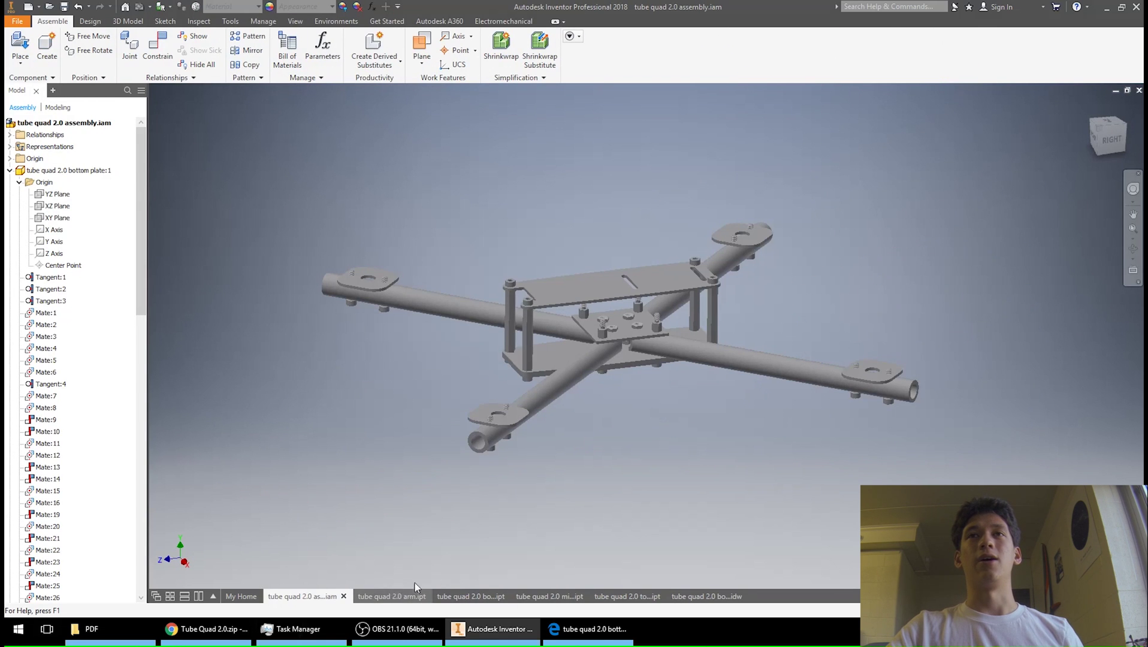
- Orbit the assembly through lower side angles to a top-down view of the frame
{"action": "middle_click_drag", "start_coordinate": [574, 479], "coordinate": [502, 493], "text": "shift"}
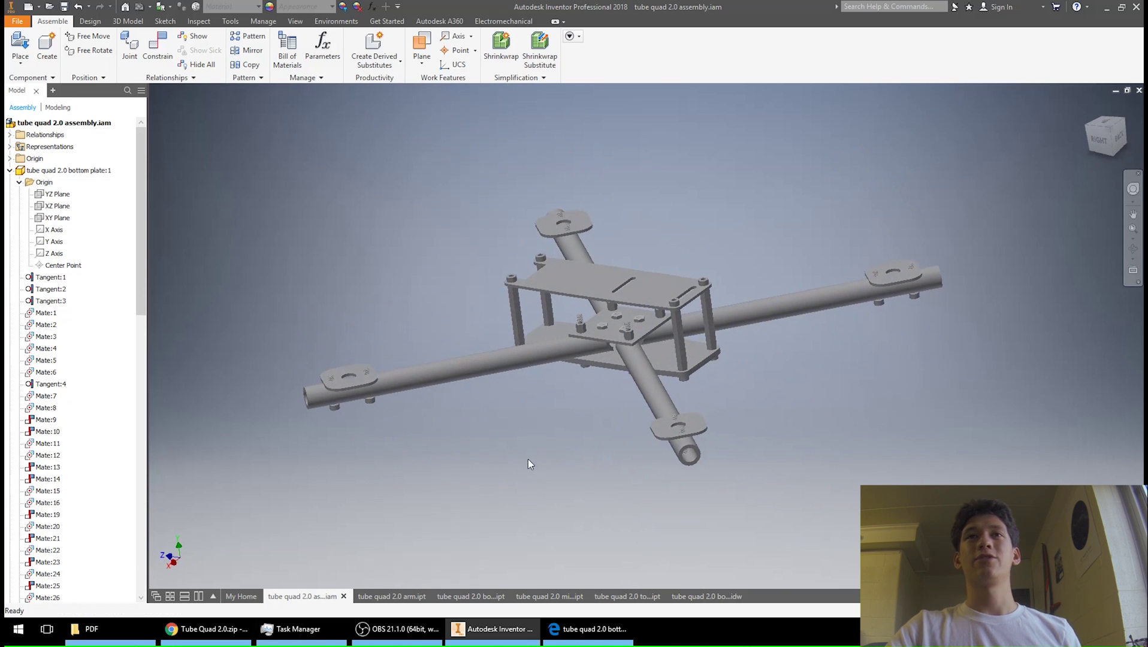
{"action": "middle_click_drag", "start_coordinate": [510, 454], "coordinate": [648, 455], "text": "shift"}
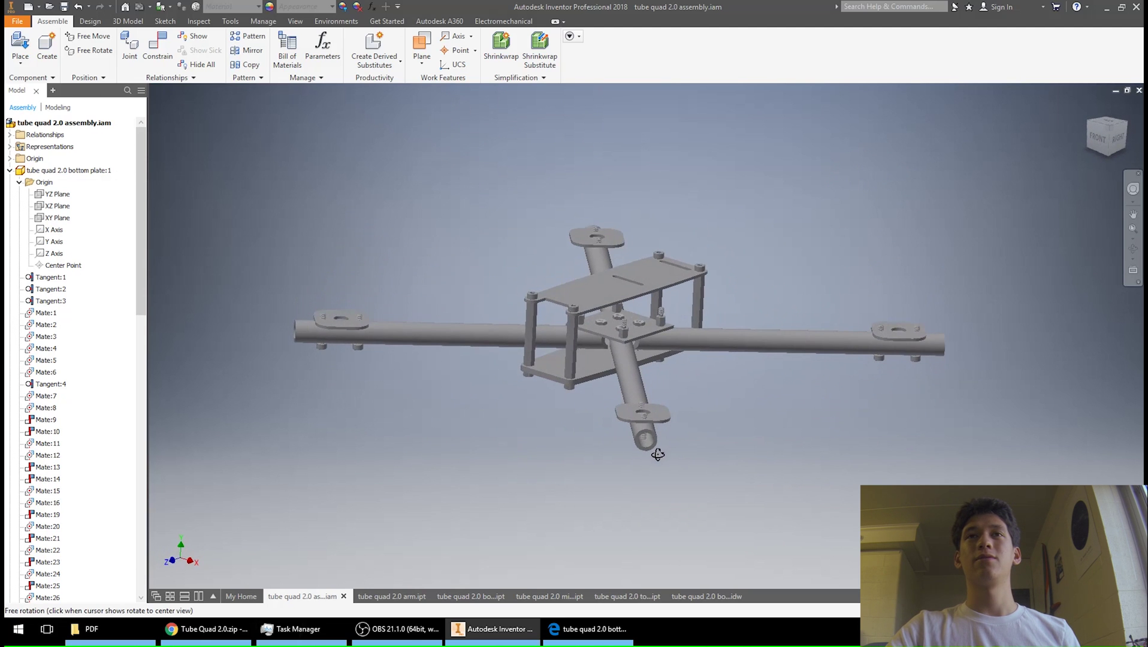
{"action": "middle_click_drag", "start_coordinate": [569, 456], "coordinate": [570, 498], "text": "shift"}
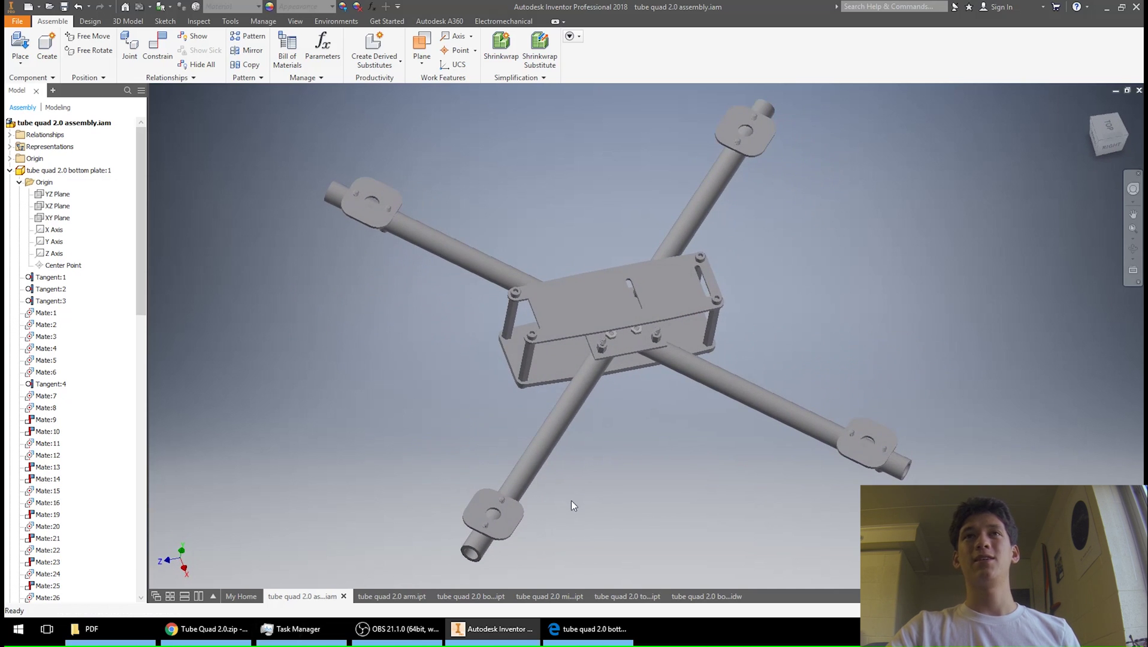